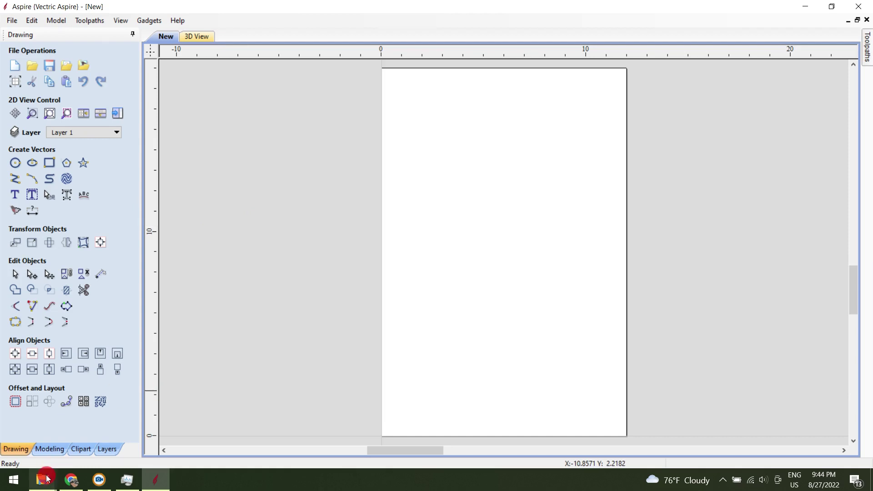
Step: Preview the new design001 clock image in the my design folder and import it into the Aspire job
{"action": "mouse_move", "coordinate": [43, 479]}
{"action": "left_click", "coordinate": [152, 424]}
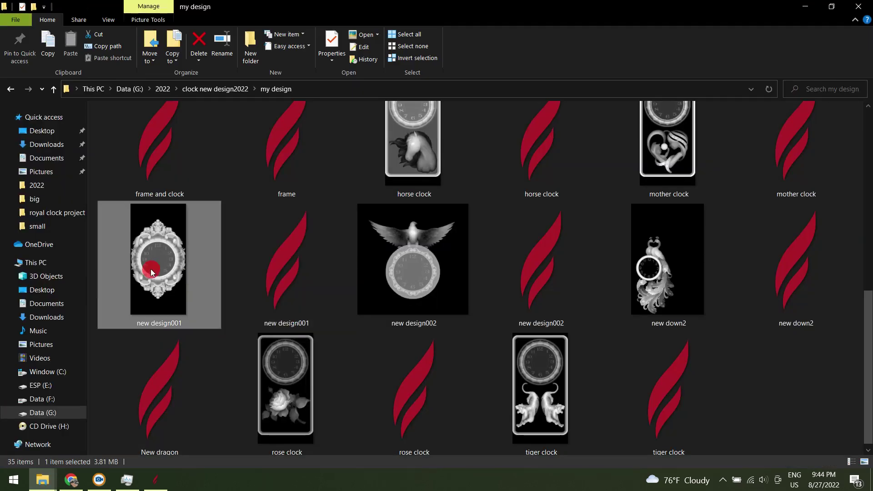
{"action": "double_click", "coordinate": [158, 257]}
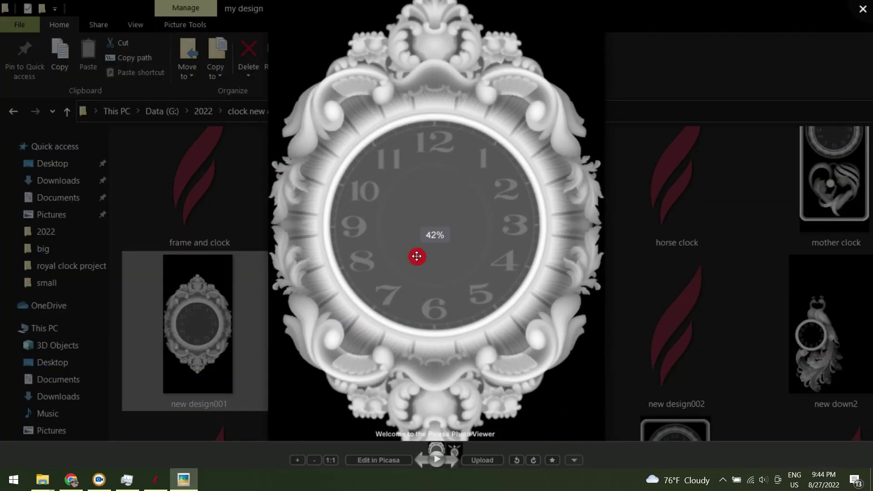
{"action": "left_click", "coordinate": [861, 44]}
{"action": "left_click_drag", "start_coordinate": [166, 268], "coordinate": [508, 290]}
Step: Center the imported clock bitmap on the material both horizontally and vertically
{"action": "right_click", "coordinate": [523, 268]}
{"action": "left_click", "coordinate": [100, 242]}
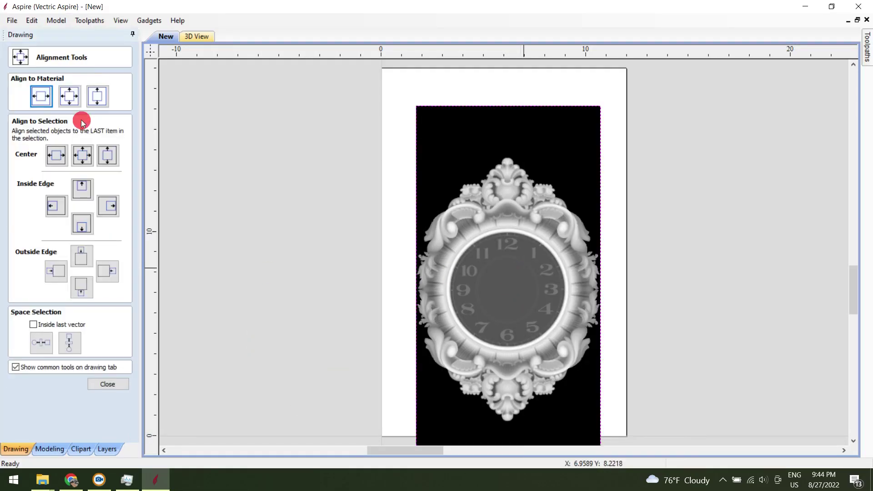
{"action": "left_click", "coordinate": [69, 96]}
{"action": "left_click", "coordinate": [109, 384]}
{"action": "scroll", "coordinate": [491, 290], "scroll_direction": "down", "scroll_amount": 2}
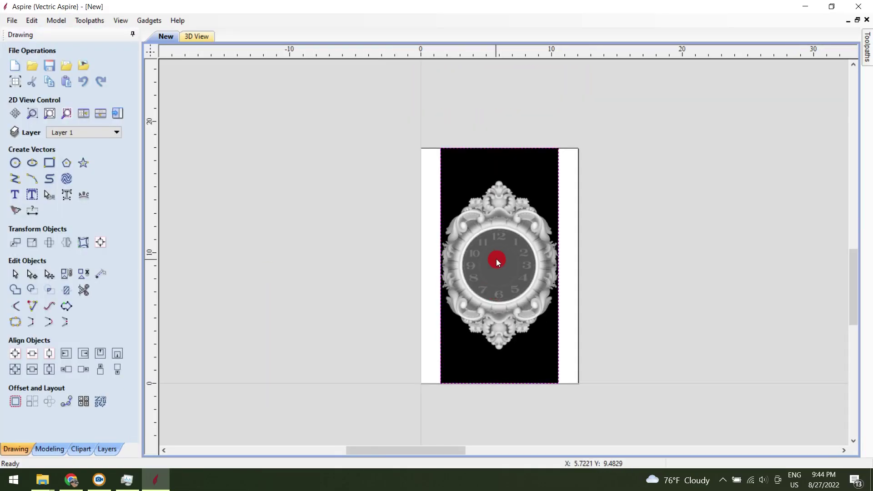
Step: Enlarge the clock bitmap about its center to about 12 by 24 inches and keep it centered on the material
{"action": "left_click", "coordinate": [499, 251]}
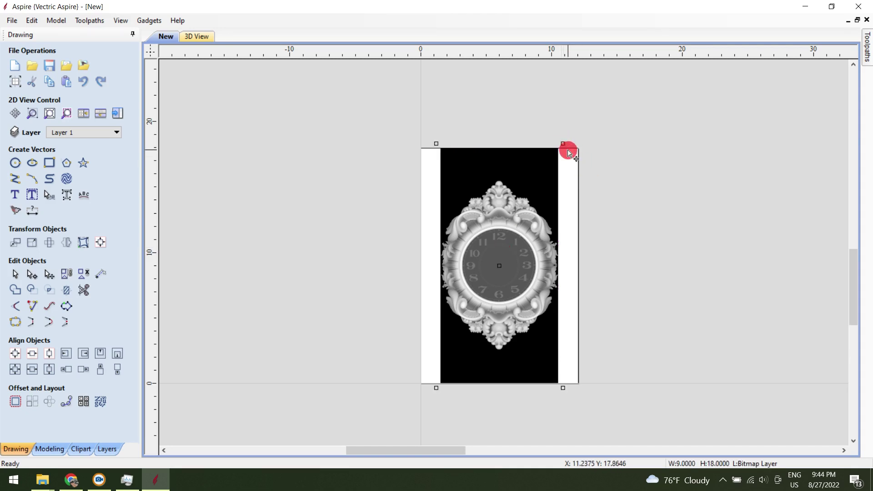
{"action": "left_click_drag", "start_coordinate": [564, 144], "coordinate": [578, 129]}
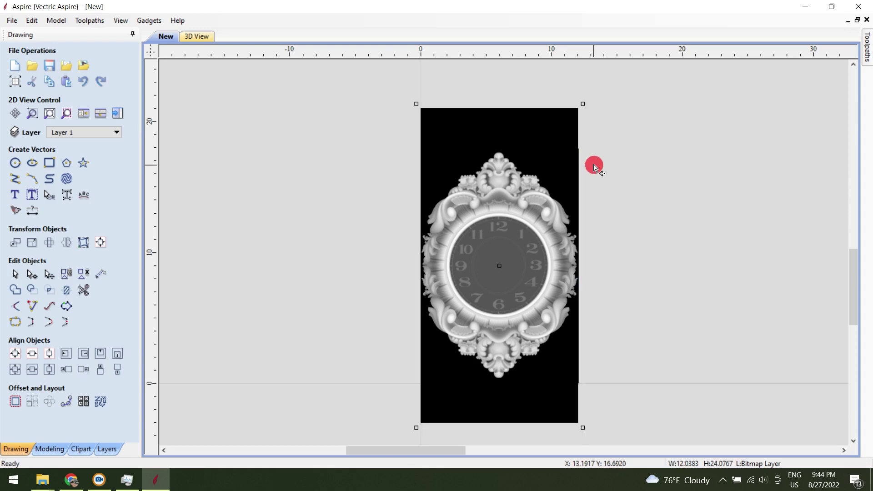
{"action": "left_click", "coordinate": [103, 243]}
{"action": "left_click", "coordinate": [119, 383]}
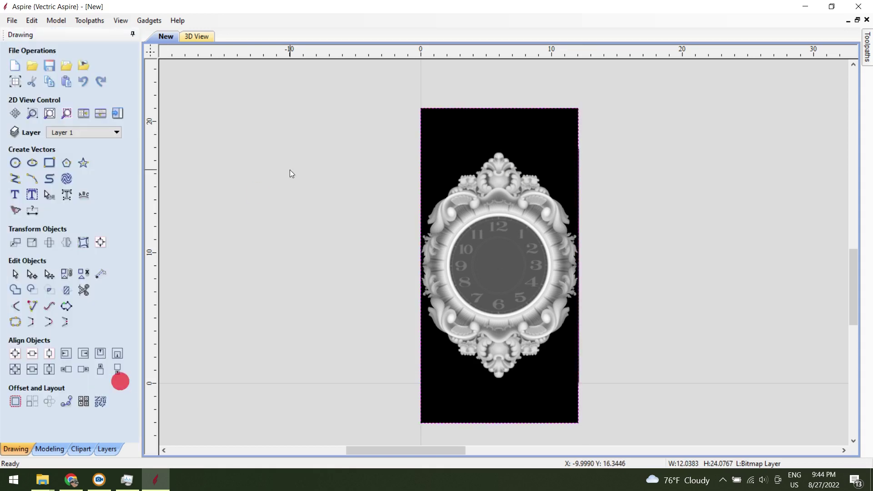
{"action": "left_click", "coordinate": [101, 353]}
Step: Create a 3D component from the selected clock bitmap and inspect its relief in 3D
{"action": "left_click", "coordinate": [50, 448]}
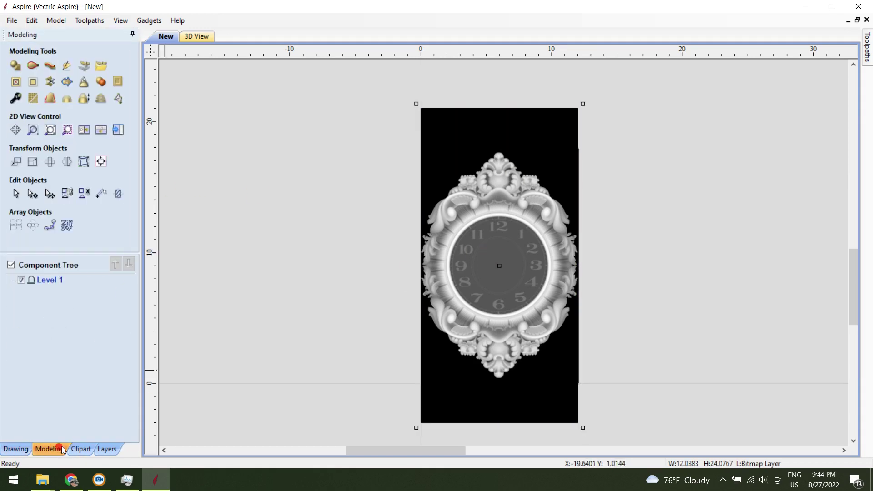
{"action": "left_click", "coordinate": [85, 67]}
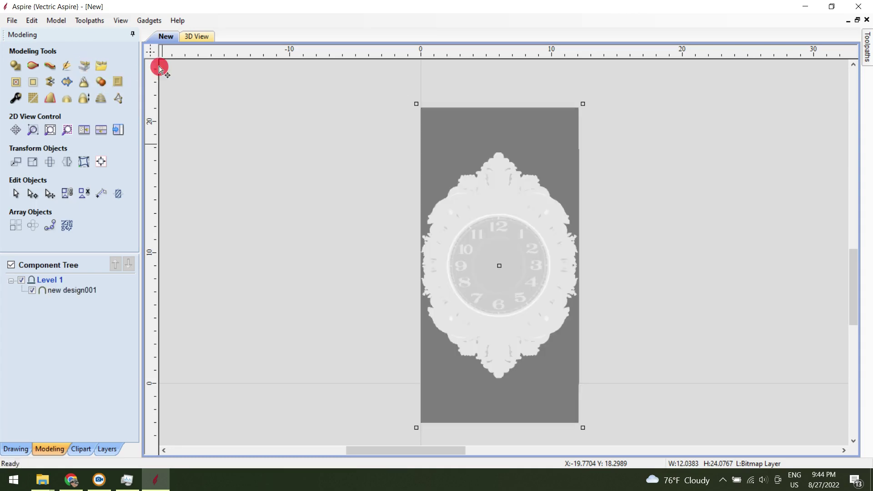
{"action": "left_click", "coordinate": [197, 36]}
{"action": "left_click_drag", "start_coordinate": [499, 196], "coordinate": [529, 192]}
{"action": "scroll", "coordinate": [535, 268], "scroll_direction": "up", "scroll_amount": 4}
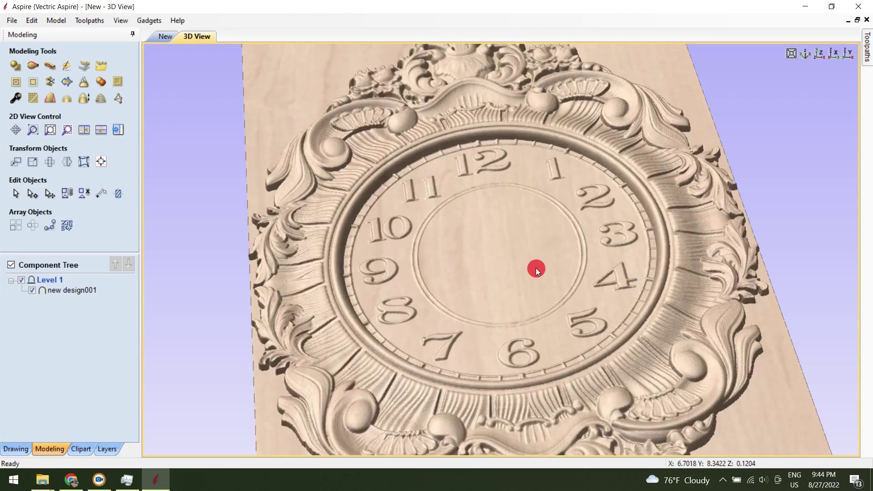
{"action": "scroll", "coordinate": [535, 269], "scroll_direction": "down", "scroll_amount": 3}
Step: Move the clock component aside to uncover the source bitmap and delete that bitmap
{"action": "left_click", "coordinate": [165, 36]}
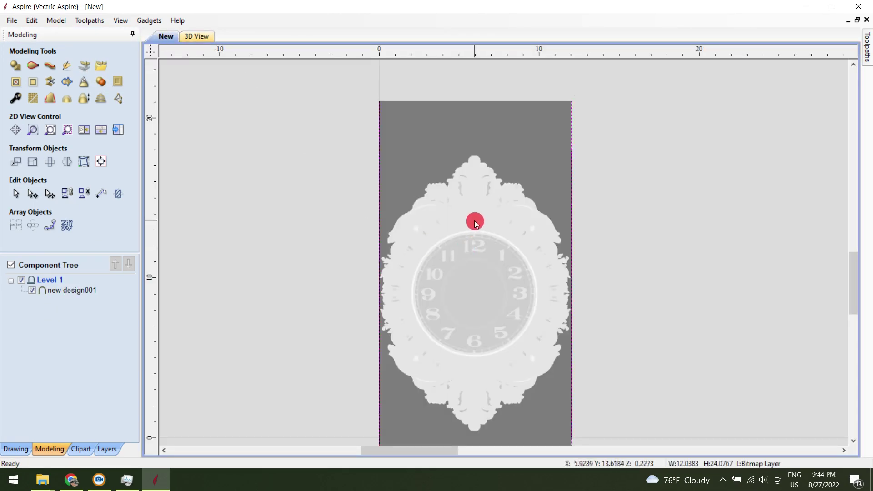
{"action": "left_click", "coordinate": [457, 251]}
{"action": "left_click_drag", "start_coordinate": [462, 258], "coordinate": [575, 239]}
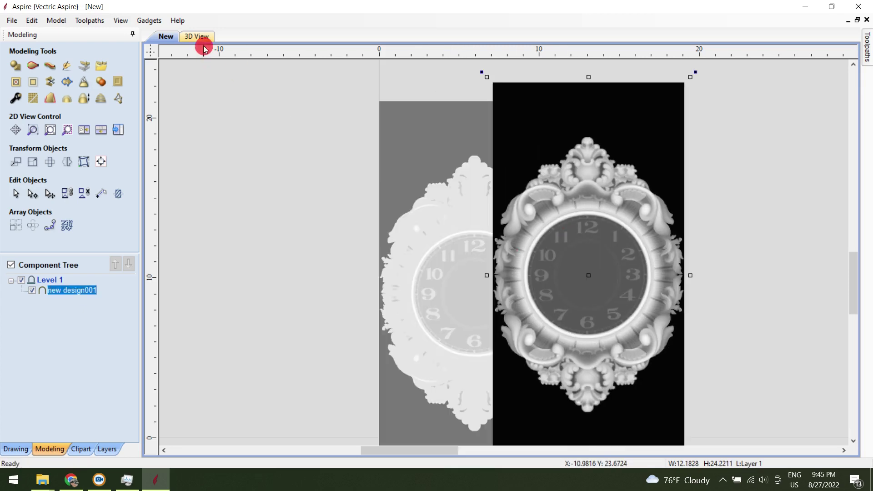
{"action": "left_click", "coordinate": [201, 38]}
{"action": "left_click", "coordinate": [167, 37]}
{"action": "left_click", "coordinate": [435, 227]}
{"action": "right_click", "coordinate": [437, 228]}
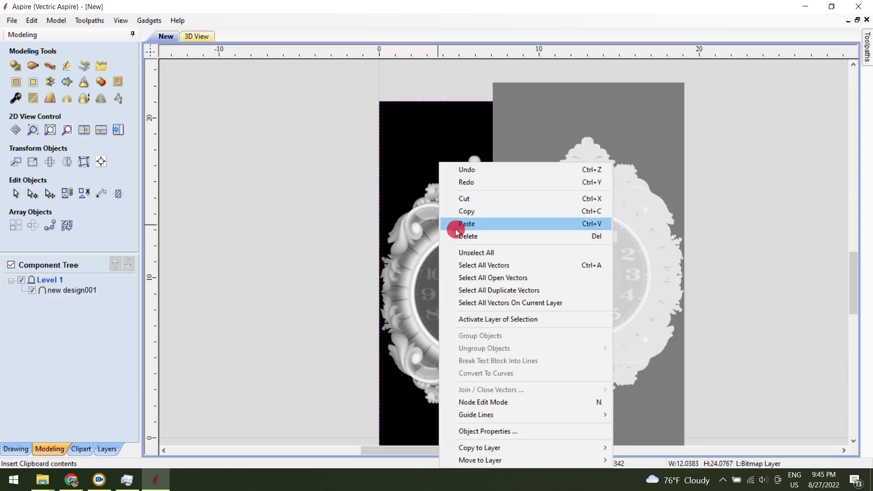
{"action": "left_click", "coordinate": [461, 235]}
Step: Center the clock component on the material in both directions
{"action": "left_click", "coordinate": [531, 234]}
{"action": "left_click", "coordinate": [70, 97]}
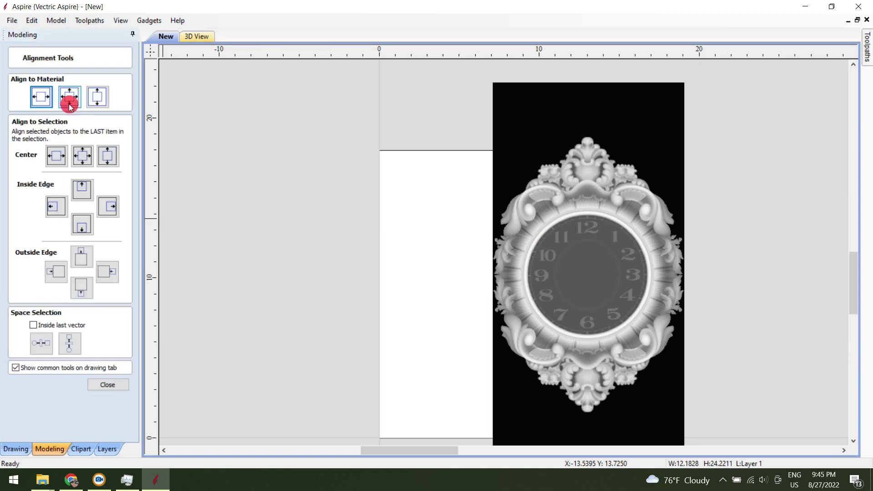
{"action": "left_click", "coordinate": [113, 387]}
Step: Set the new design001 component's shape height to 0.5 inches and check the relief in 3D
{"action": "left_click", "coordinate": [202, 38]}
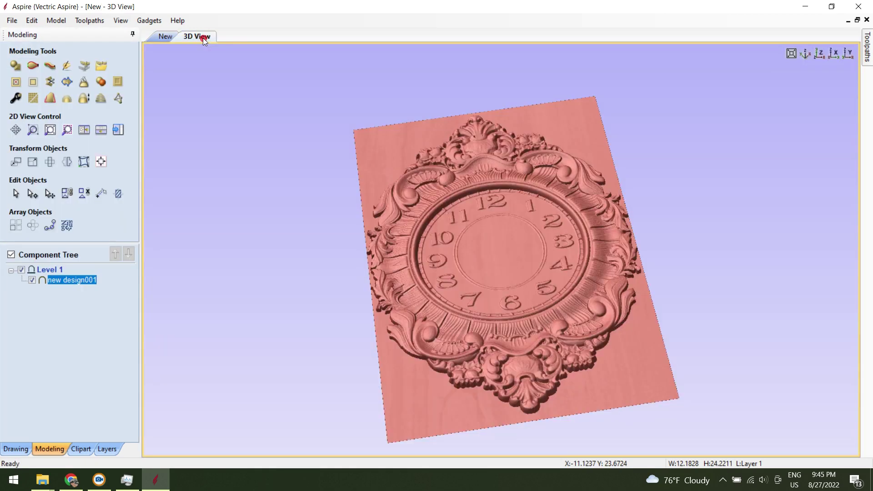
{"action": "left_click_drag", "start_coordinate": [473, 241], "coordinate": [580, 177]}
{"action": "double_click", "coordinate": [61, 280]}
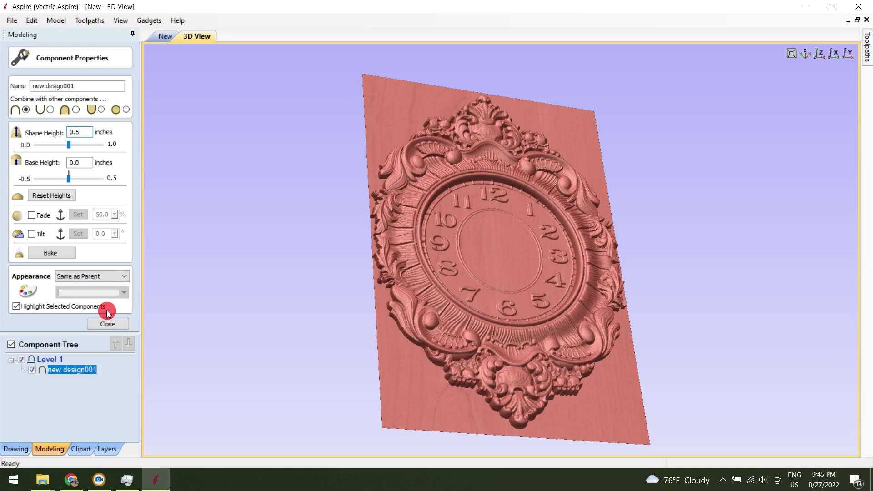
{"action": "left_click", "coordinate": [103, 325]}
{"action": "right_click_drag", "start_coordinate": [459, 182], "coordinate": [443, 188]}
{"action": "left_click_drag", "start_coordinate": [443, 188], "coordinate": [509, 220]}
{"action": "left_click", "coordinate": [163, 36]}
Step: Draw a circle about 7.84 inches in diameter from the dial's center out to its raised rim
{"action": "scroll", "coordinate": [517, 189], "scroll_direction": "up", "scroll_amount": 2}
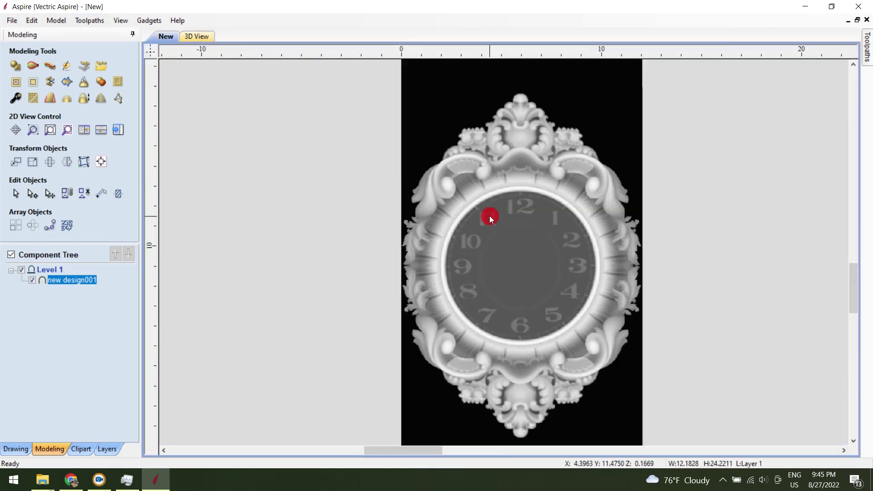
{"action": "scroll", "coordinate": [489, 216], "scroll_direction": "down", "scroll_amount": 2}
{"action": "left_click", "coordinate": [17, 448]}
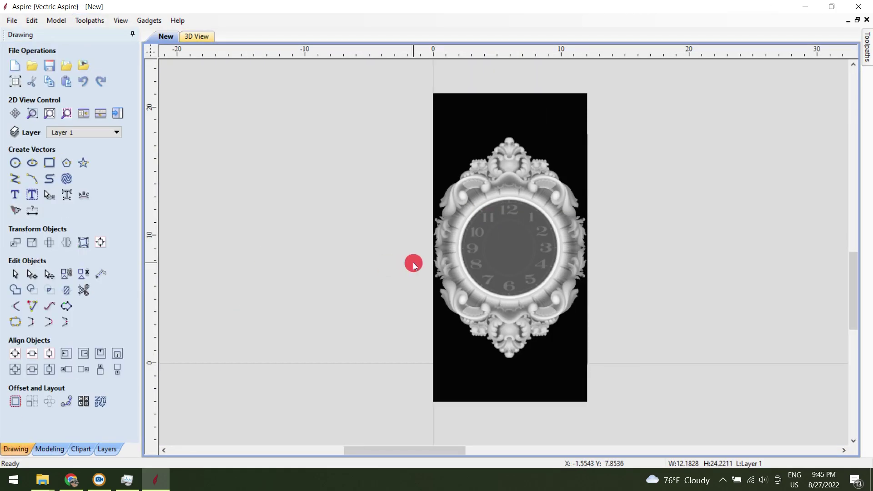
{"action": "left_click", "coordinate": [21, 162]}
{"action": "scroll", "coordinate": [586, 255], "scroll_direction": "up", "scroll_amount": 5}
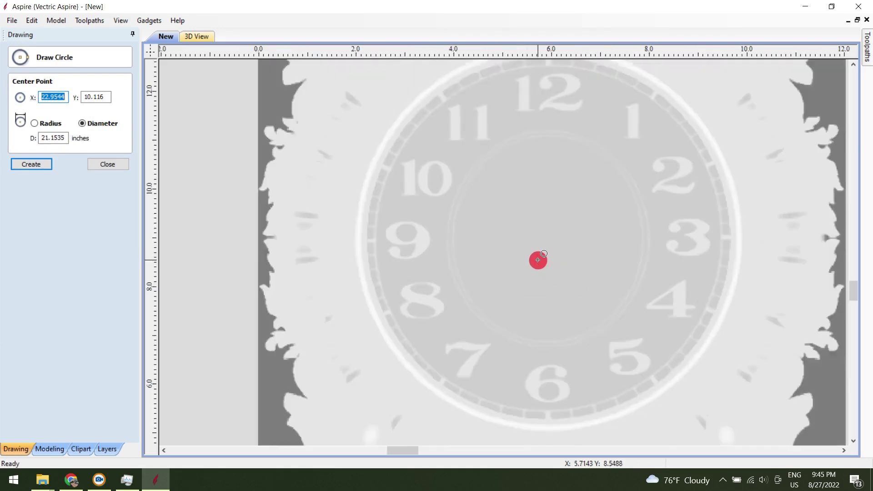
{"action": "left_click_drag", "start_coordinate": [550, 243], "coordinate": [709, 347]}
{"action": "left_click", "coordinate": [36, 165]}
Step: Enlarge the dial circle about its center to about 7.95 inches so it follows the rim's outer edge
{"action": "left_click", "coordinate": [367, 198]}
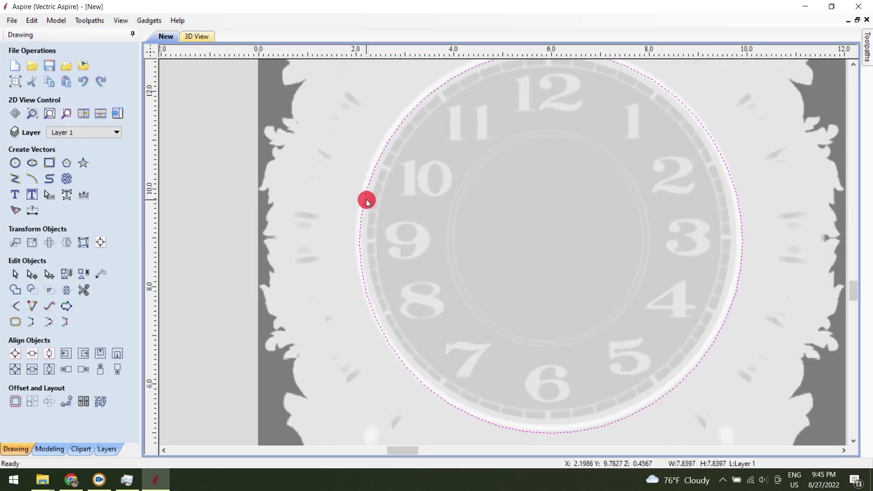
{"action": "scroll", "coordinate": [421, 264], "scroll_direction": "down", "scroll_amount": 2}
{"action": "left_click_drag", "start_coordinate": [378, 123], "coordinate": [374, 119]}
{"action": "scroll", "coordinate": [503, 384], "scroll_direction": "up", "scroll_amount": 3}
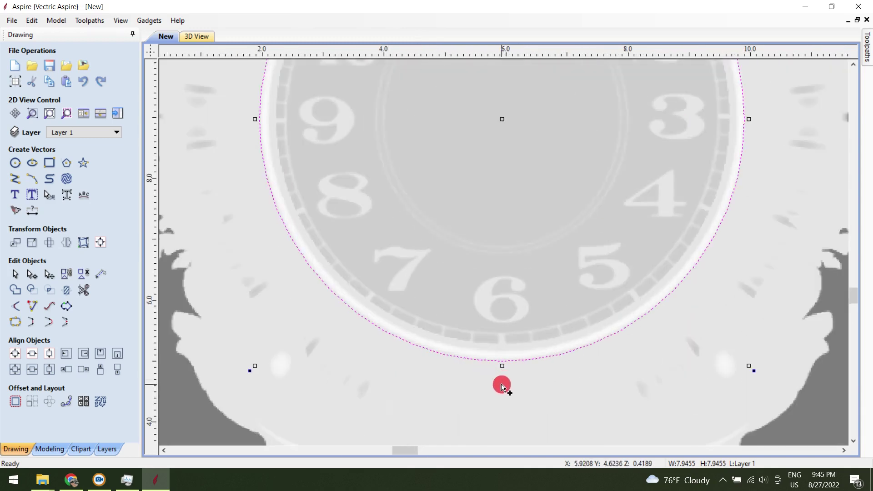
{"action": "scroll", "coordinate": [514, 381], "scroll_direction": "down", "scroll_amount": 4}
{"action": "left_click", "coordinate": [649, 320]}
Step: Start a color bitmap trace of the clock component and include the four lightest gray shades
{"action": "scroll", "coordinate": [409, 241], "scroll_direction": "down", "scroll_amount": 2}
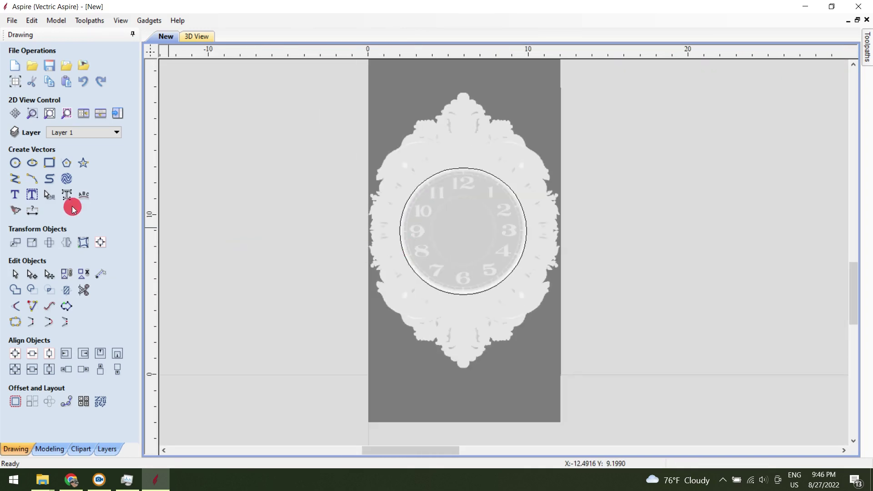
{"action": "left_click", "coordinate": [16, 211]}
{"action": "left_click", "coordinate": [436, 164]}
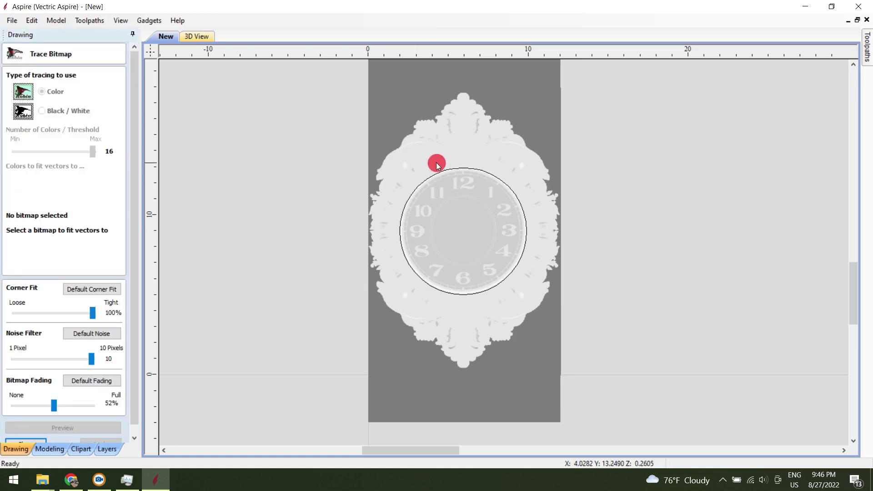
{"action": "left_click", "coordinate": [37, 166]}
{"action": "left_click", "coordinate": [111, 246]}
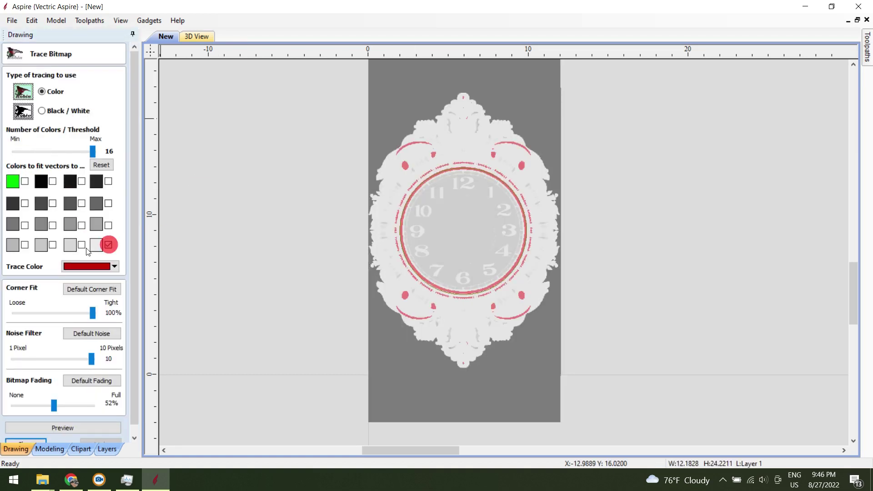
{"action": "left_click", "coordinate": [81, 246]}
{"action": "left_click", "coordinate": [54, 245]}
{"action": "left_click", "coordinate": [26, 245]}
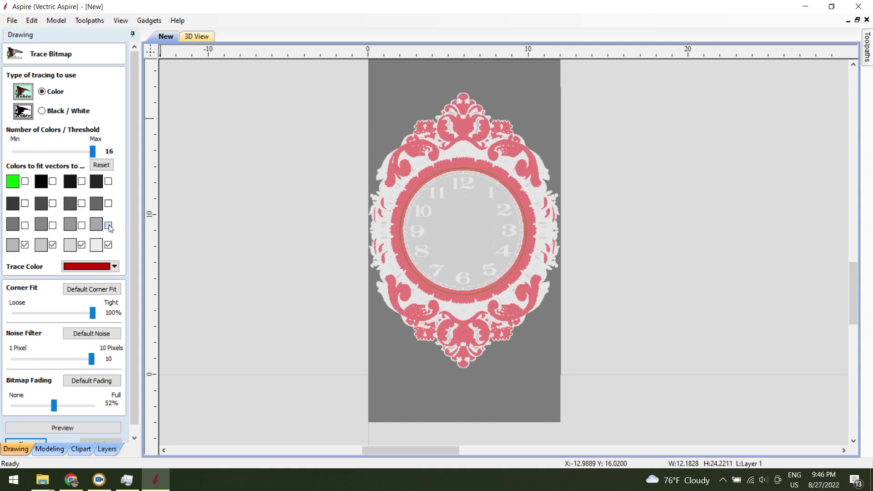
Step: Add the remaining gray shades to the trace colors, leaving out pure black and green, to cover the clock up to its edge
{"action": "left_click", "coordinate": [109, 226]}
{"action": "left_click", "coordinate": [83, 226]}
{"action": "left_click", "coordinate": [55, 225]}
{"action": "left_click", "coordinate": [108, 204]}
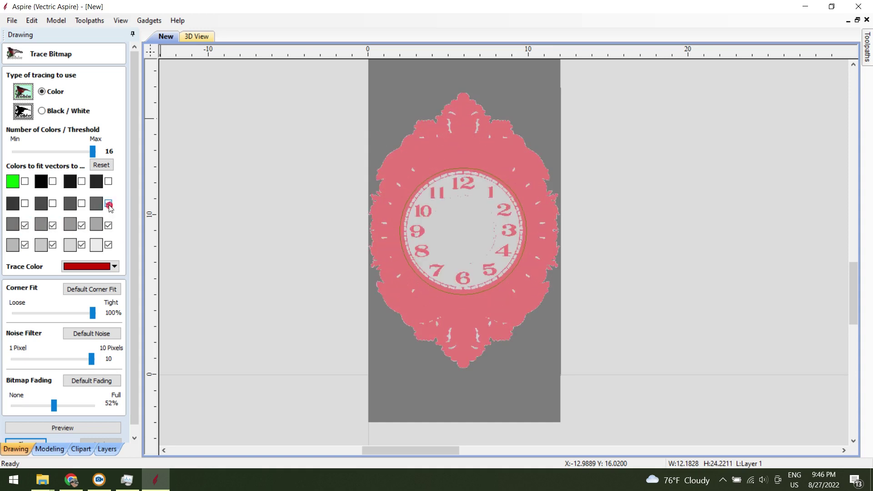
{"action": "left_click", "coordinate": [81, 203]}
{"action": "scroll", "coordinate": [556, 217], "scroll_direction": "up", "scroll_amount": 10}
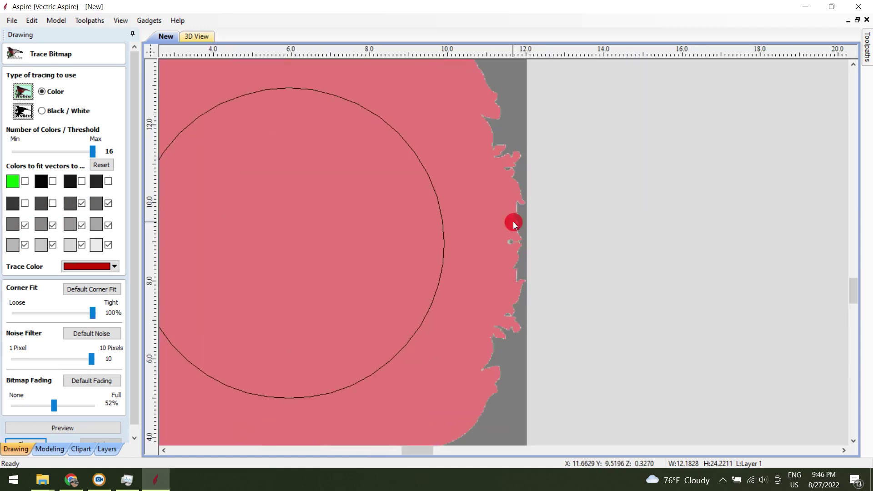
{"action": "left_click", "coordinate": [54, 204]}
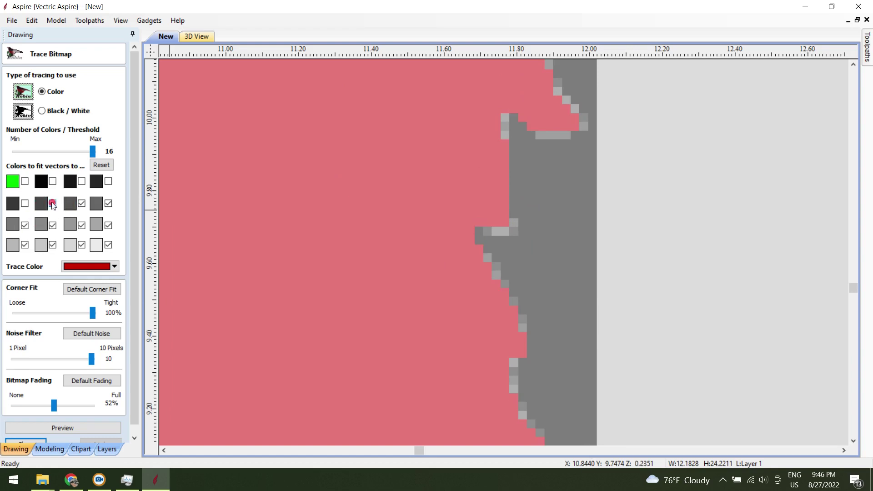
{"action": "left_click", "coordinate": [24, 203]}
{"action": "left_click", "coordinate": [108, 182]}
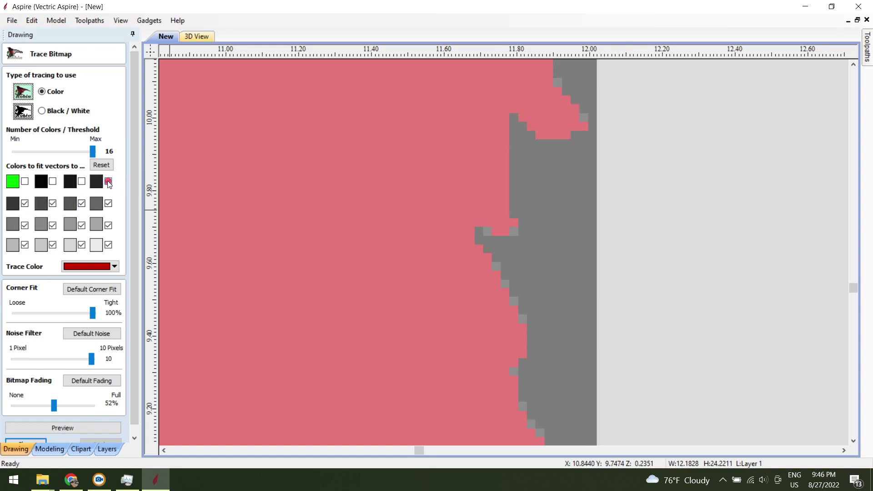
Step: Check the traced area's coverage, preview the fitted vectors, and apply the trace
{"action": "scroll", "coordinate": [611, 220], "scroll_direction": "down", "scroll_amount": 14}
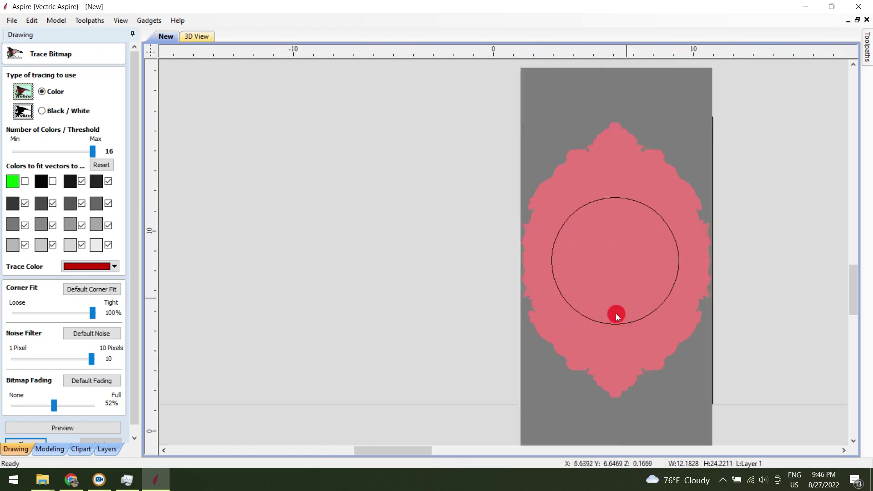
{"action": "scroll", "coordinate": [585, 324], "scroll_direction": "up", "scroll_amount": 9}
{"action": "scroll", "coordinate": [284, 248], "scroll_direction": "down", "scroll_amount": 6}
{"action": "scroll", "coordinate": [318, 258], "scroll_direction": "down", "scroll_amount": 3}
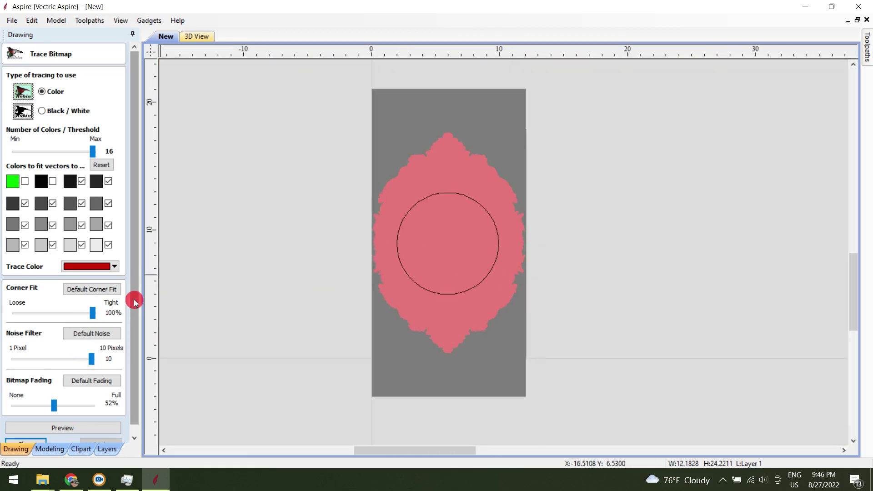
{"action": "scroll", "coordinate": [131, 296], "scroll_direction": "down", "scroll_amount": 1}
{"action": "left_click", "coordinate": [80, 416]}
{"action": "left_click", "coordinate": [318, 300]}
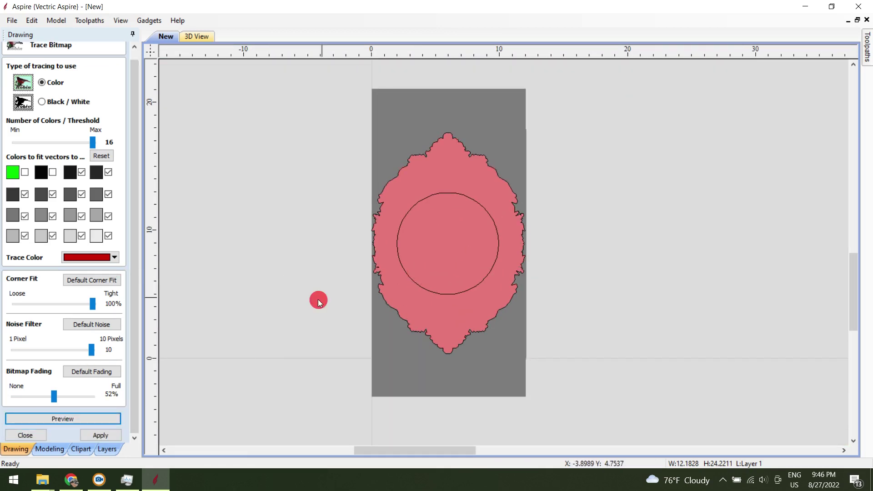
{"action": "left_click", "coordinate": [99, 434]}
{"action": "left_click", "coordinate": [25, 435]}
Step: Curve-fit the traced clock outline with circular arcs at 0.01 inch tolerance, keeping sharp corners and replacing the original vector
{"action": "scroll", "coordinate": [495, 165], "scroll_direction": "up", "scroll_amount": 5}
{"action": "scroll", "coordinate": [509, 194], "scroll_direction": "up", "scroll_amount": 3}
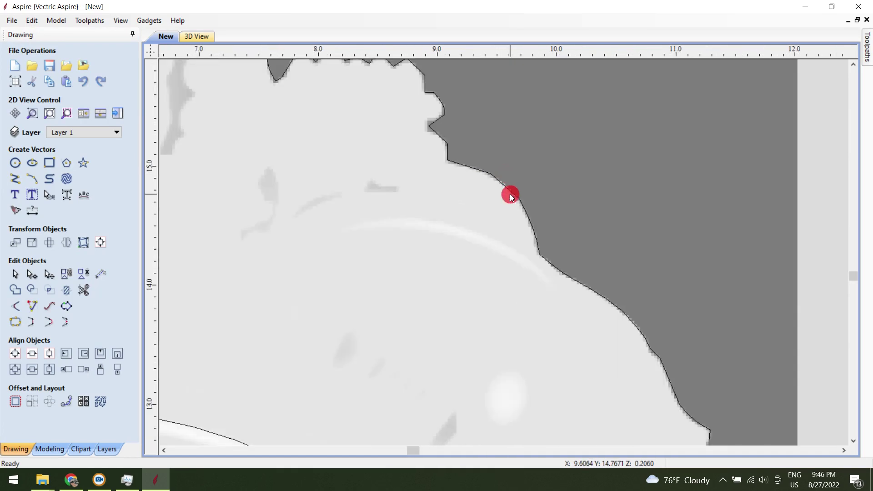
{"action": "left_click", "coordinate": [509, 194]}
{"action": "scroll", "coordinate": [633, 157], "scroll_direction": "down", "scroll_amount": 4}
{"action": "left_click", "coordinate": [32, 20]}
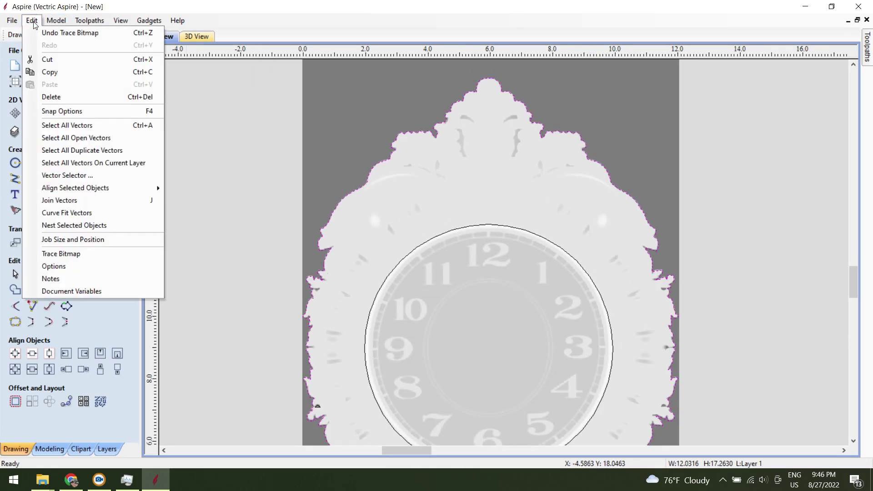
{"action": "left_click", "coordinate": [82, 213]}
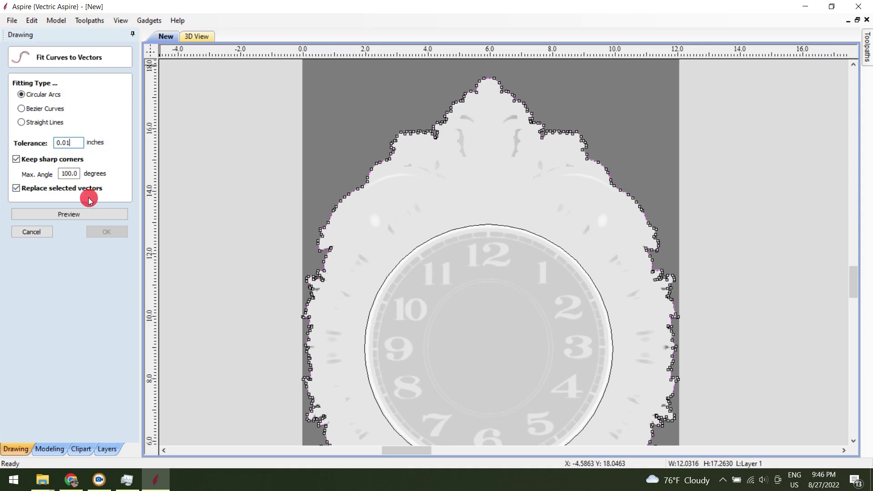
{"action": "left_click", "coordinate": [69, 215]}
{"action": "left_click", "coordinate": [106, 232]}
{"action": "scroll", "coordinate": [631, 214], "scroll_direction": "up", "scroll_amount": 5}
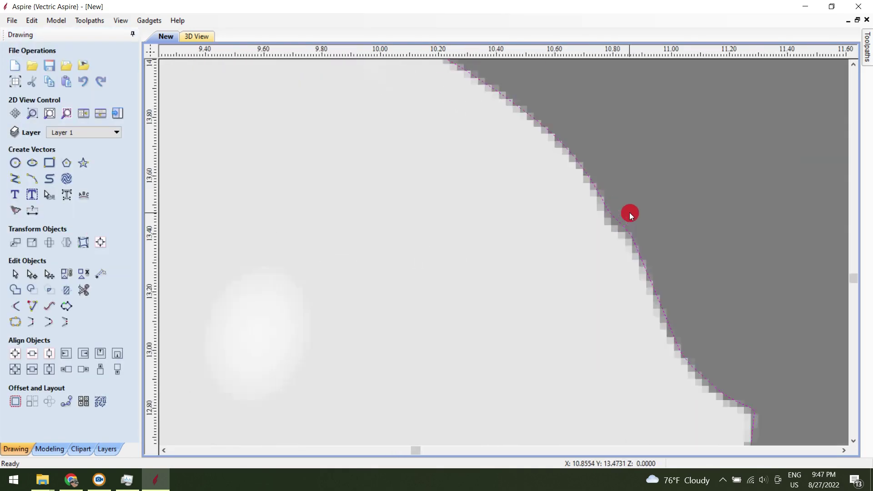
{"action": "scroll", "coordinate": [631, 216], "scroll_direction": "down", "scroll_amount": 6}
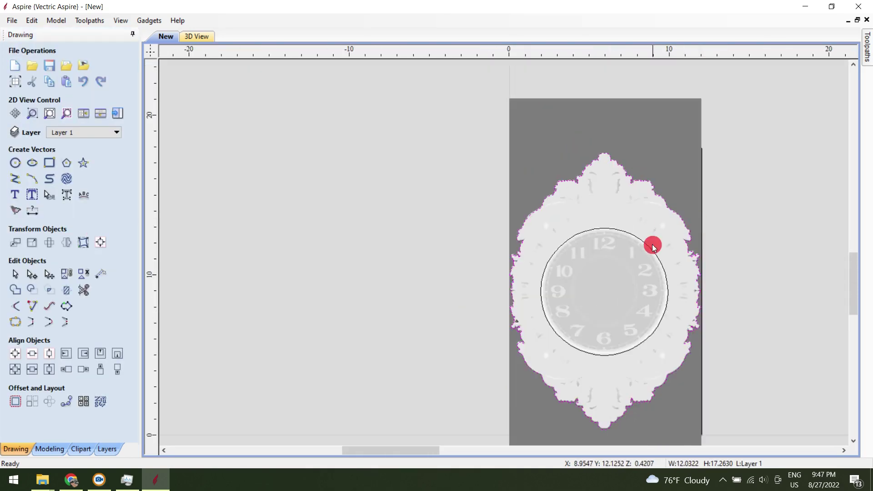
Step: Enlarge the dial circle to about 8.00 inches so it reaches the outer edge of the rim
{"action": "middle_click_drag", "start_coordinate": [623, 288], "coordinate": [560, 250]}
{"action": "left_click", "coordinate": [694, 236]}
{"action": "left_click", "coordinate": [585, 191]}
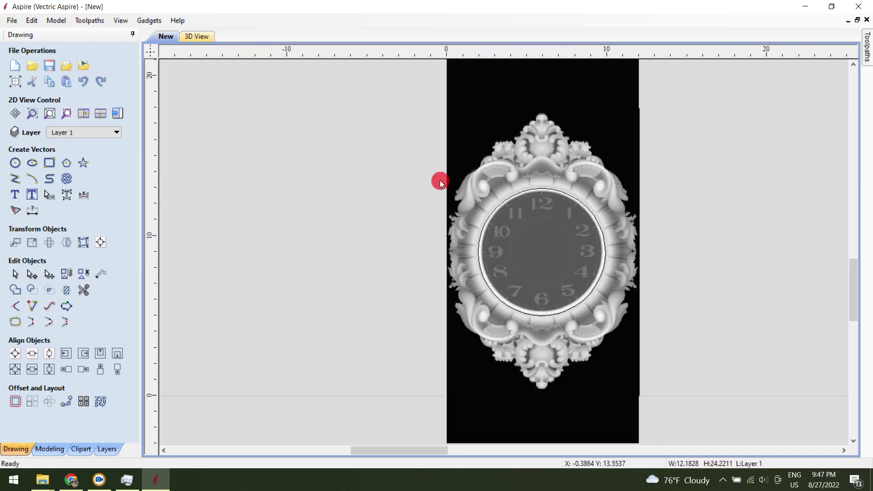
{"action": "scroll", "coordinate": [450, 213], "scroll_direction": "up", "scroll_amount": 4}
{"action": "scroll", "coordinate": [706, 277], "scroll_direction": "up", "scroll_amount": 2}
{"action": "scroll", "coordinate": [627, 200], "scroll_direction": "down", "scroll_amount": 2}
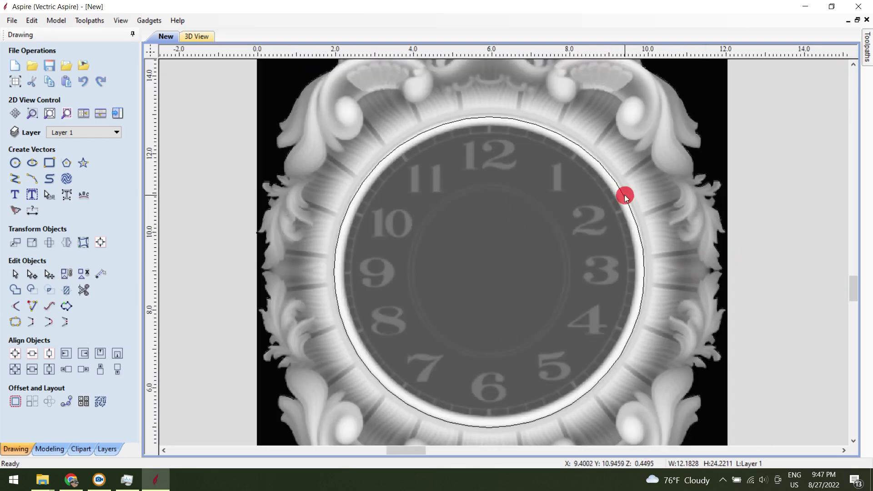
{"action": "left_click", "coordinate": [625, 200]}
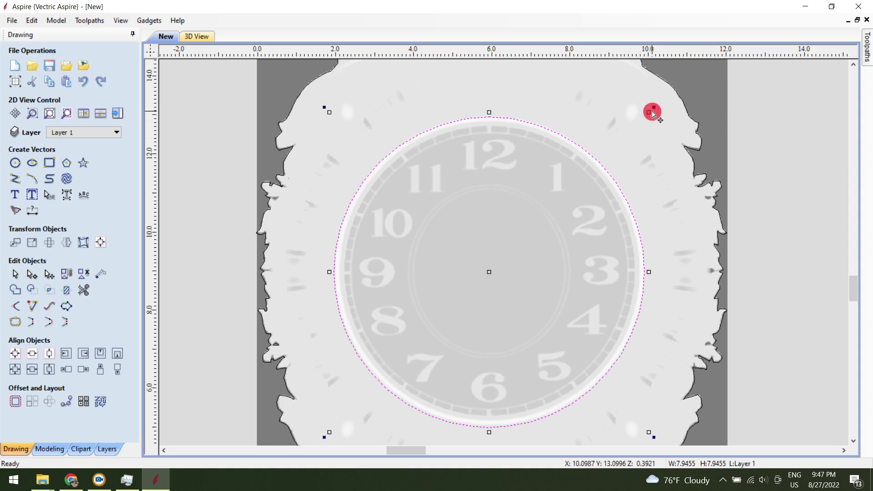
{"action": "left_click_drag", "start_coordinate": [651, 113], "coordinate": [653, 110]}
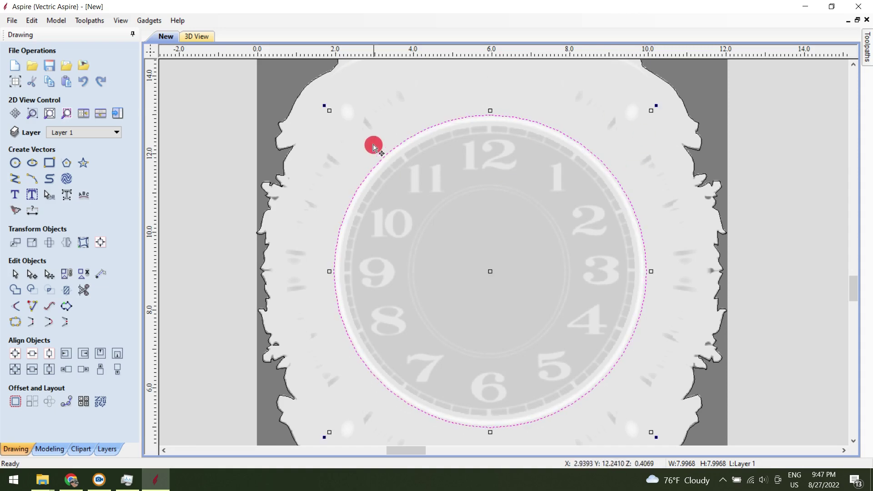
{"action": "scroll", "coordinate": [370, 141], "scroll_direction": "up", "scroll_amount": 3}
{"action": "left_click_drag", "start_coordinate": [365, 122], "coordinate": [367, 129]}
{"action": "scroll", "coordinate": [354, 130], "scroll_direction": "down", "scroll_amount": 3}
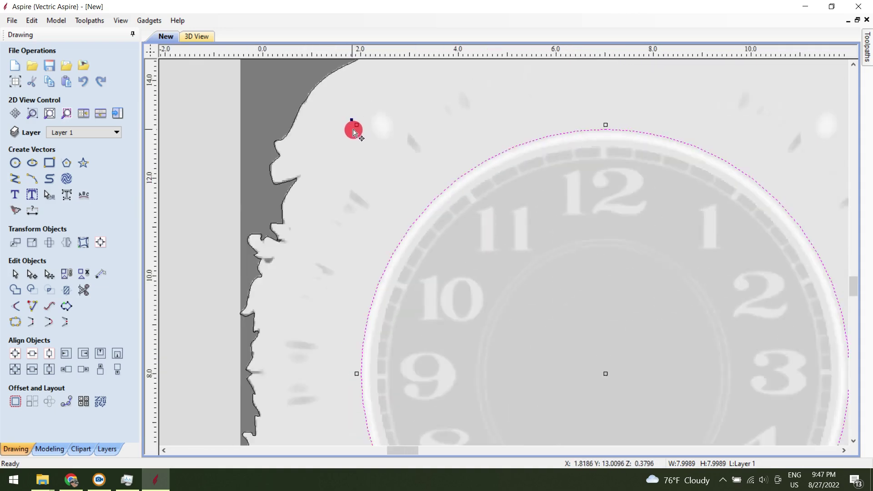
Step: Reduce the dial circle to about 7.96 inches and check its fit around the rim
{"action": "scroll", "coordinate": [584, 124], "scroll_direction": "down", "scroll_amount": 3}
{"action": "left_click", "coordinate": [320, 196]}
{"action": "left_click", "coordinate": [533, 132]}
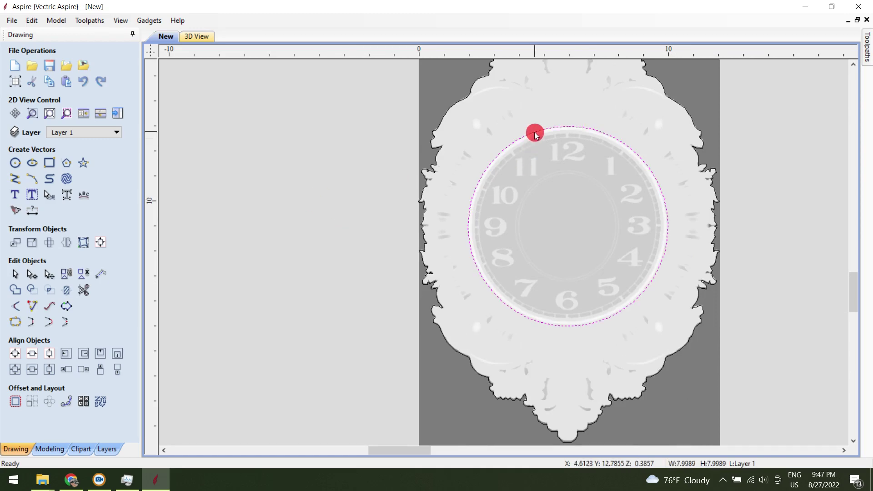
{"action": "scroll", "coordinate": [588, 321], "scroll_direction": "up", "scroll_amount": 3}
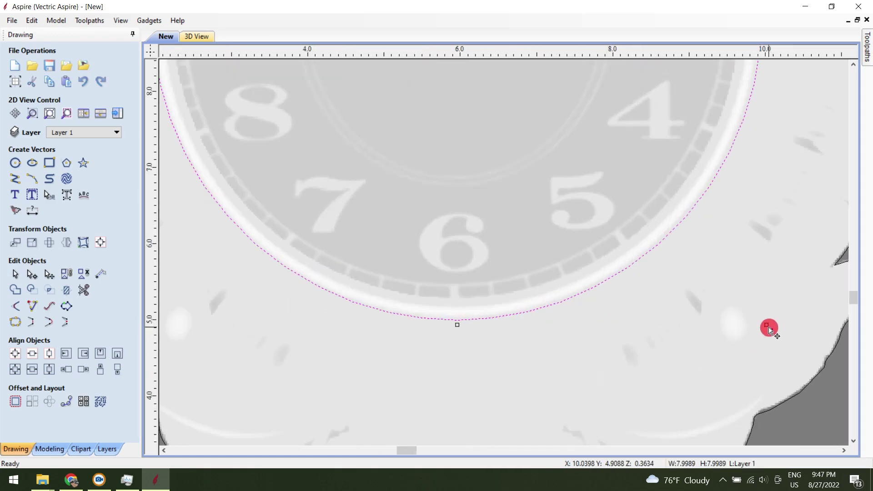
{"action": "left_click_drag", "start_coordinate": [762, 319], "coordinate": [761, 318]}
{"action": "scroll", "coordinate": [687, 353], "scroll_direction": "down", "scroll_amount": 3}
{"action": "scroll", "coordinate": [709, 356], "scroll_direction": "down", "scroll_amount": 2}
{"action": "scroll", "coordinate": [718, 247], "scroll_direction": "up", "scroll_amount": 2}
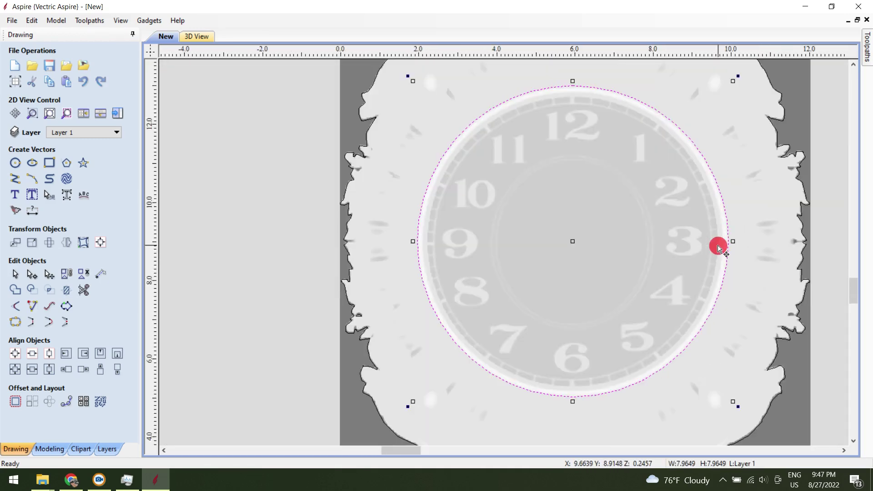
{"action": "scroll", "coordinate": [719, 246], "scroll_direction": "down", "scroll_amount": 1}
Step: Set the dial circle's diameter to 0.125 inches, keeping its center in the middle of the clock
{"action": "left_click", "coordinate": [213, 266]}
{"action": "left_click", "coordinate": [647, 126]}
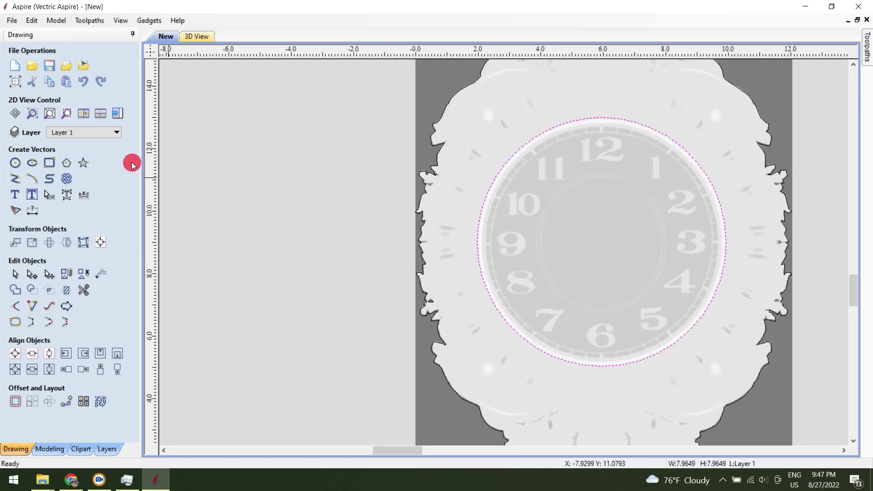
{"action": "left_click", "coordinate": [17, 164]}
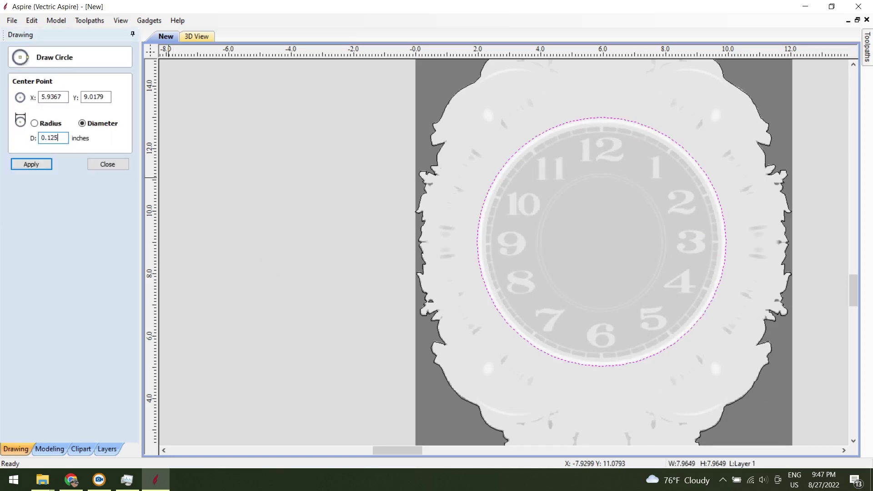
{"action": "left_click", "coordinate": [28, 162]}
{"action": "scroll", "coordinate": [599, 246], "scroll_direction": "up", "scroll_amount": 5}
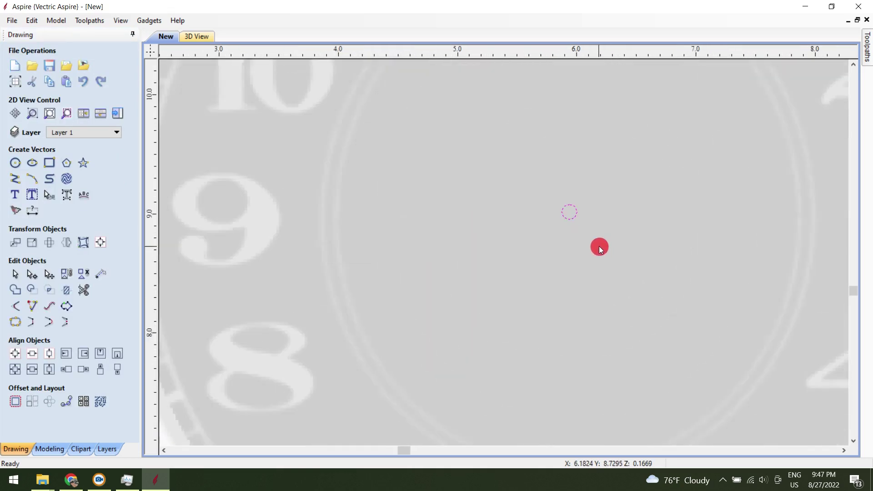
{"action": "scroll", "coordinate": [578, 209], "scroll_direction": "down", "scroll_amount": 5}
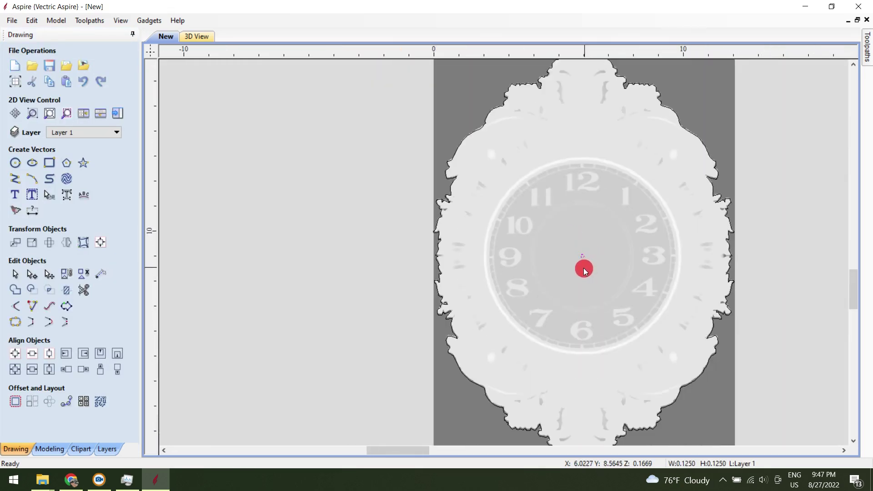
{"action": "scroll", "coordinate": [398, 132], "scroll_direction": "down", "scroll_amount": 2}
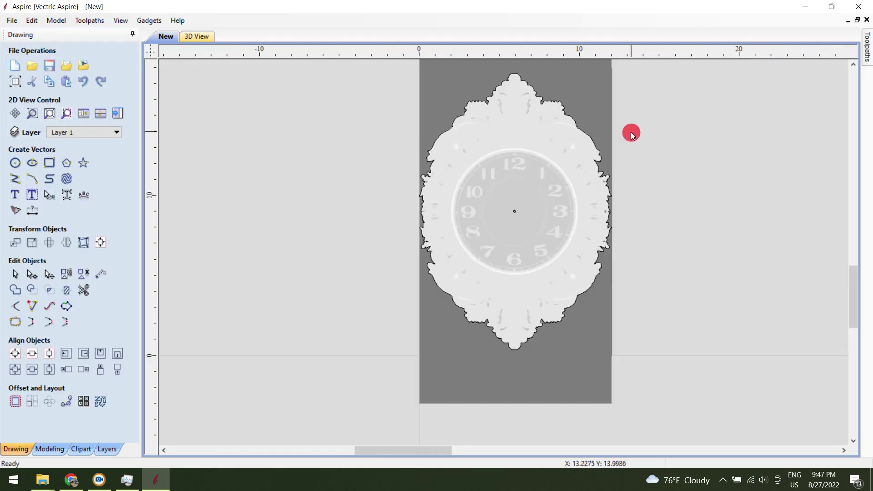
Step: Draw an ellipse about 12.56 by 17.84 inches from the clock's center around the ornament, and open its curve nodes for editing
{"action": "left_click", "coordinate": [29, 172]}
{"action": "mouse_move", "coordinate": [514, 211]}
{"action": "left_mouse_down"}
{"action": "mouse_move", "coordinate": [625, 332]}
{"action": "mouse_move", "coordinate": [616, 355]}
{"action": "left_mouse_up"}
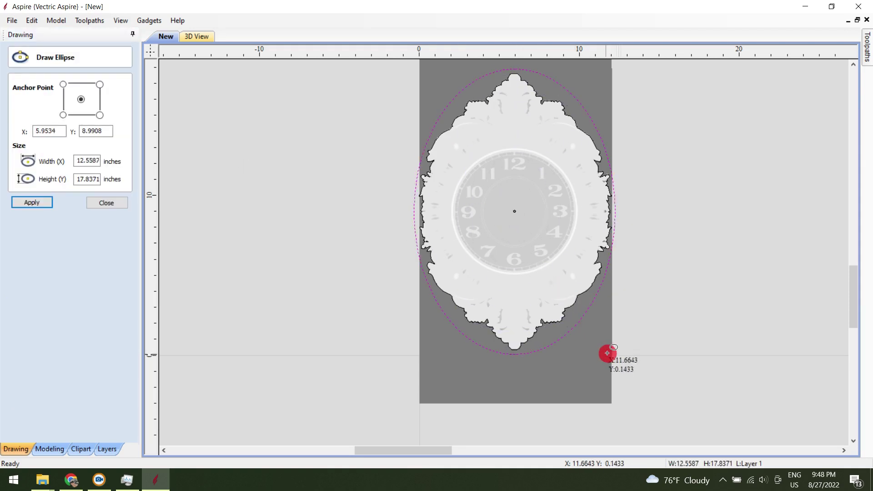
{"action": "left_click", "coordinate": [41, 202]}
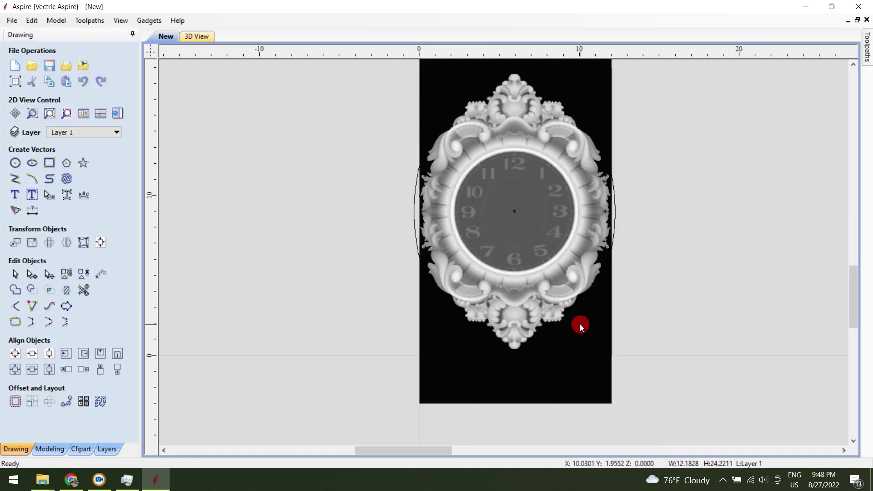
{"action": "left_click", "coordinate": [567, 334]}
{"action": "scroll", "coordinate": [567, 335], "scroll_direction": "up", "scroll_amount": 4}
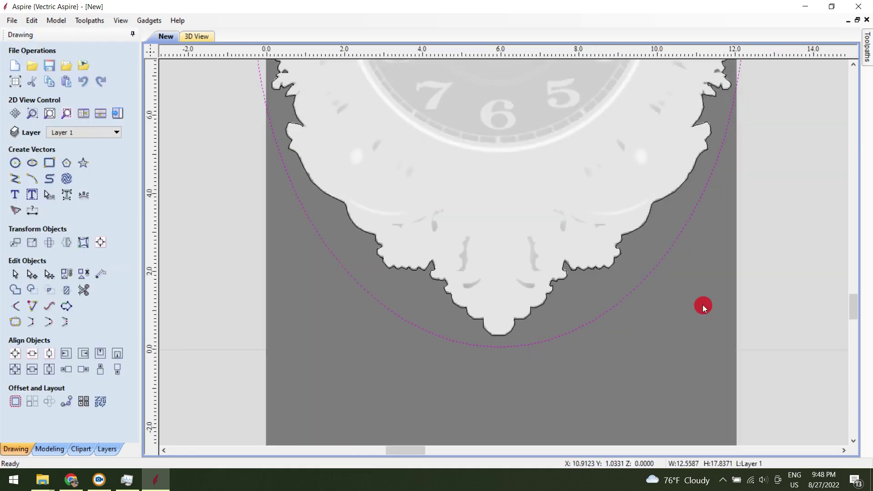
{"action": "right_click", "coordinate": [646, 275]}
{"action": "left_click", "coordinate": [682, 402]}
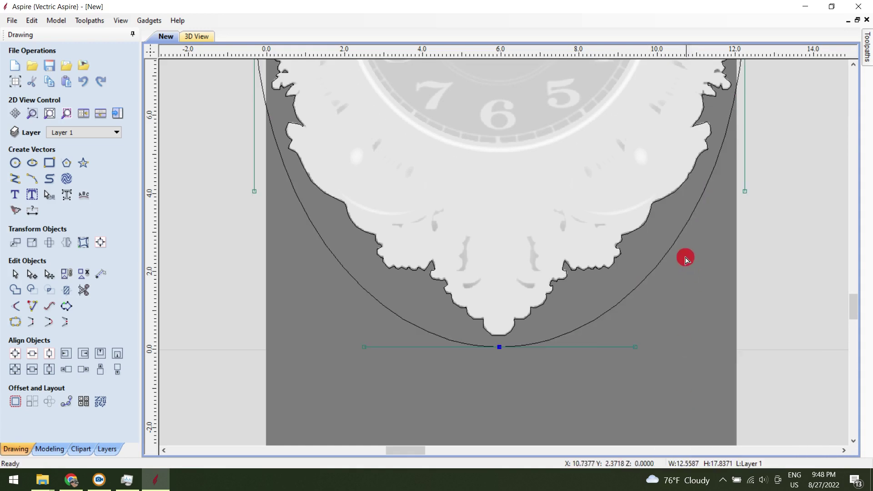
Step: Insert a point on the ellipse's lower-right curve and pull it inward so the curve follows the ornament more closely
{"action": "right_click", "coordinate": [666, 251]}
{"action": "left_click", "coordinate": [697, 297]}
{"action": "left_click_drag", "start_coordinate": [667, 254], "coordinate": [653, 244]}
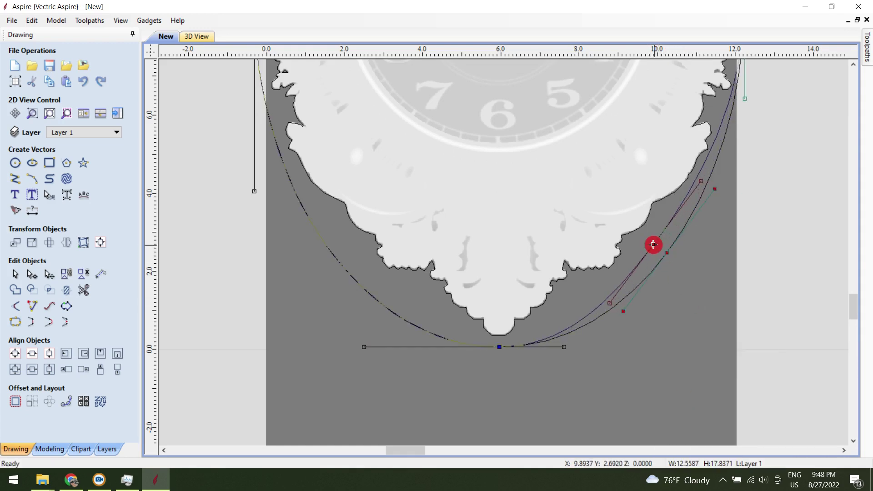
{"action": "scroll", "coordinate": [683, 321], "scroll_direction": "down", "scroll_amount": 1}
{"action": "left_click_drag", "start_coordinate": [732, 144], "coordinate": [735, 162]}
Step: Insert a point on the ellipse's lower-left curve, move it inward, and adjust its handle to clear the ornament
{"action": "right_click", "coordinate": [399, 266]}
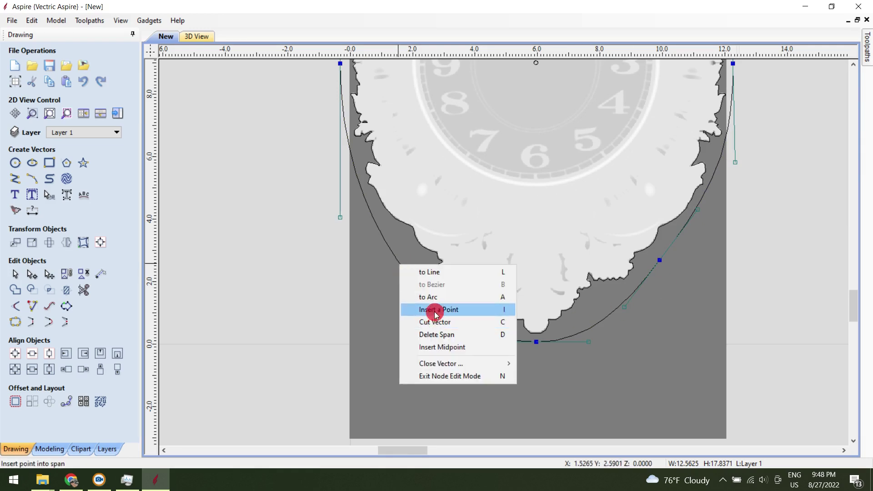
{"action": "left_click", "coordinate": [409, 306]}
{"action": "left_click_drag", "start_coordinate": [402, 263], "coordinate": [415, 257]}
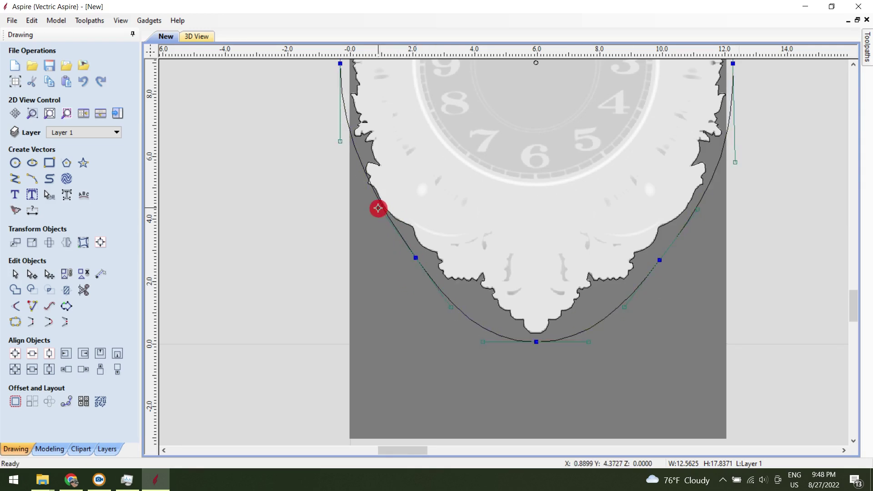
{"action": "left_click_drag", "start_coordinate": [379, 208], "coordinate": [367, 210]}
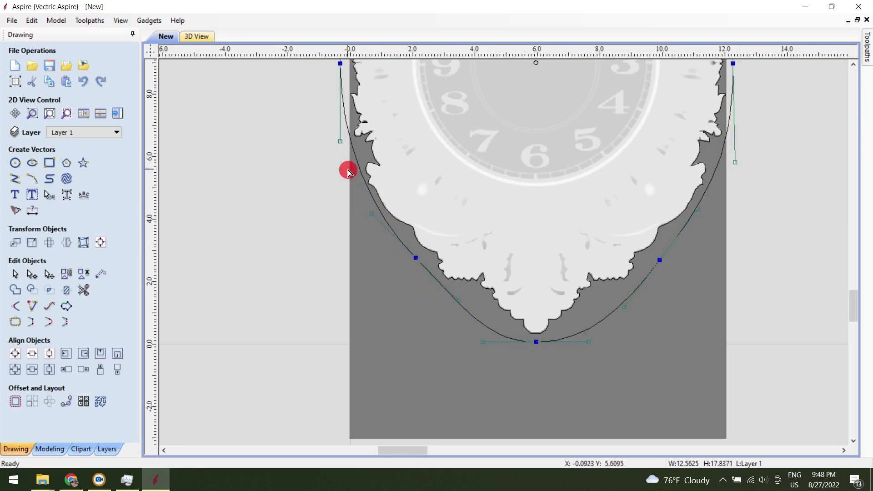
{"action": "scroll", "coordinate": [438, 353], "scroll_direction": "down", "scroll_amount": 3}
Step: Insert a point on the ellipse's upper-right curve, move it inward, and adjust the handles to clear the ornament's edge
{"action": "right_click", "coordinate": [491, 191]}
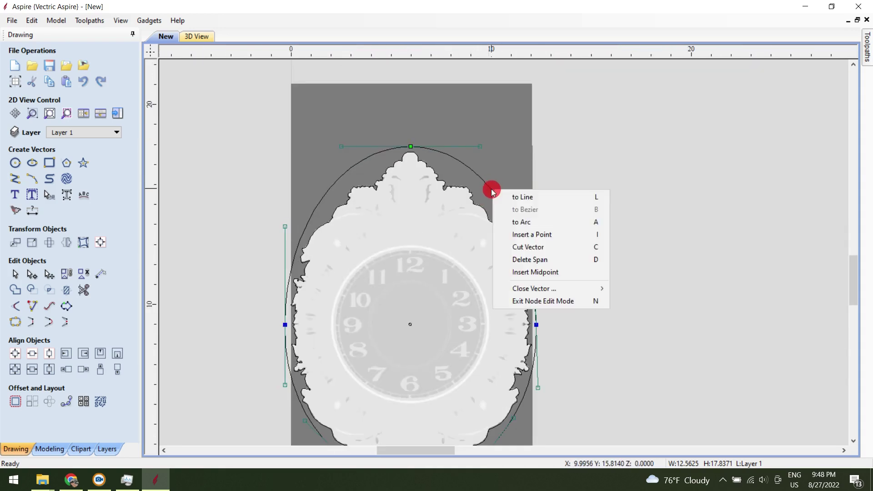
{"action": "left_click", "coordinate": [531, 234]}
{"action": "scroll", "coordinate": [371, 179], "scroll_direction": "up", "scroll_amount": 3}
{"action": "left_click_drag", "start_coordinate": [491, 183], "coordinate": [467, 195]}
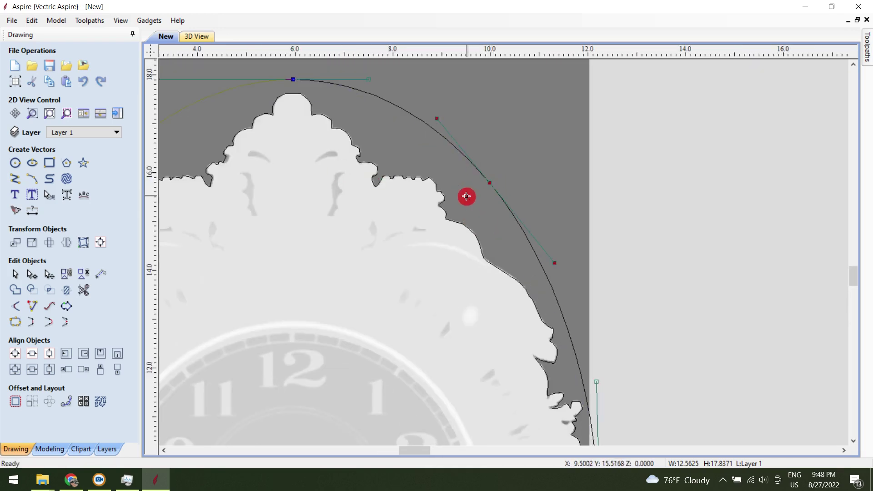
{"action": "left_click_drag", "start_coordinate": [534, 277], "coordinate": [564, 299]}
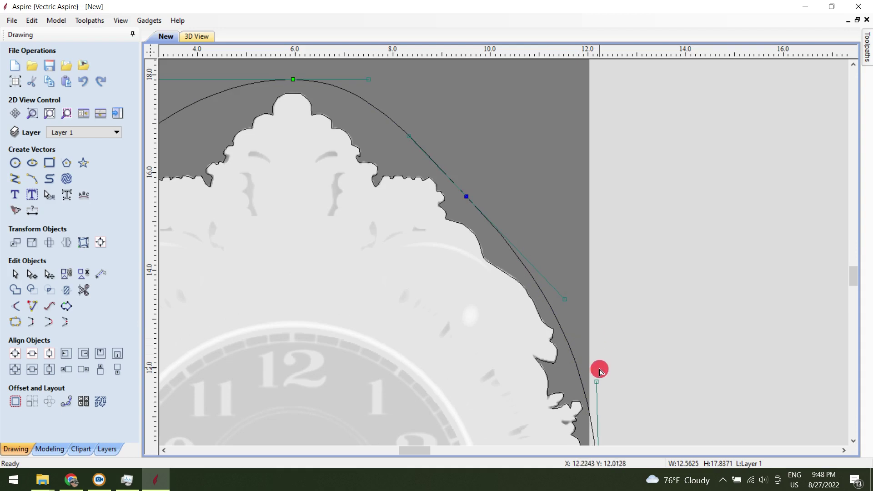
{"action": "scroll", "coordinate": [658, 351], "scroll_direction": "down", "scroll_amount": 3}
{"action": "left_click_drag", "start_coordinate": [627, 367], "coordinate": [630, 356]}
{"action": "scroll", "coordinate": [658, 379], "scroll_direction": "down", "scroll_amount": 2}
{"action": "scroll", "coordinate": [481, 304], "scroll_direction": "up", "scroll_amount": 3}
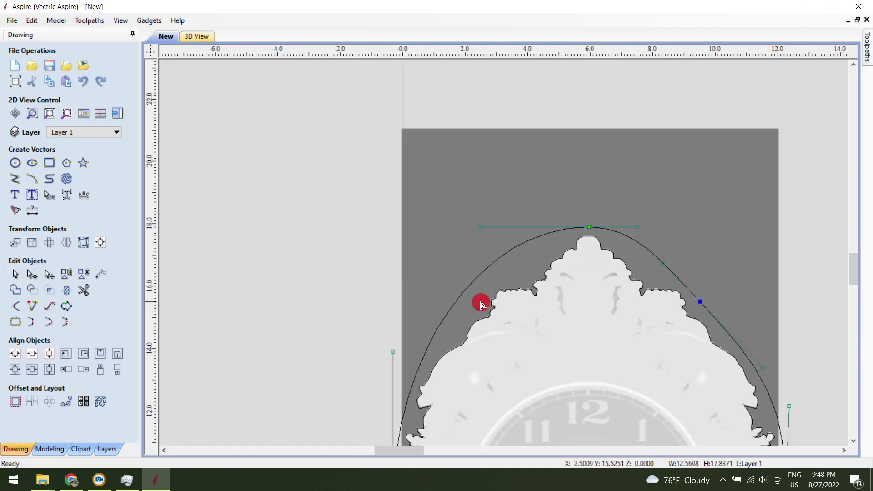
Step: Insert a point on the ellipse's upper-left curve, move it inward, and adjust its handle to clear the ornament
{"action": "right_click", "coordinate": [458, 298]}
{"action": "left_click", "coordinate": [474, 345]}
{"action": "left_click_drag", "start_coordinate": [457, 298], "coordinate": [468, 310]}
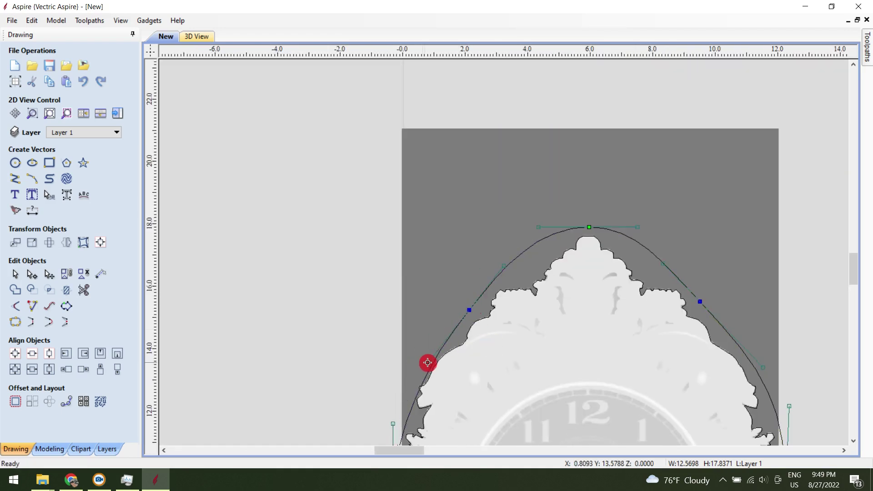
{"action": "left_click_drag", "start_coordinate": [427, 363], "coordinate": [409, 363]}
{"action": "scroll", "coordinate": [483, 192], "scroll_direction": "down", "scroll_amount": 3}
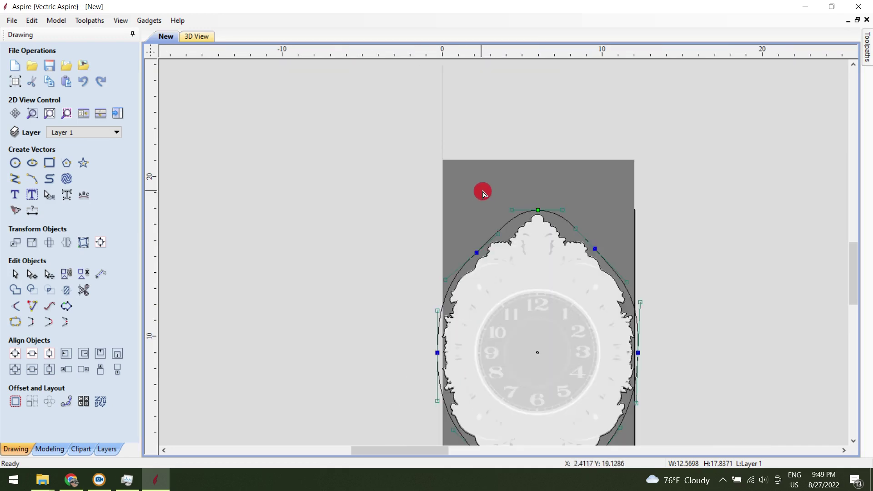
Step: Leave node editing and inspect the reshaped outer boundary around the whole clock
{"action": "left_click", "coordinate": [582, 131]}
{"action": "scroll", "coordinate": [582, 131], "scroll_direction": "down", "scroll_amount": 3}
{"action": "right_click", "coordinate": [656, 175]}
{"action": "left_click", "coordinate": [609, 156]}
{"action": "scroll", "coordinate": [587, 249], "scroll_direction": "up", "scroll_amount": 4}
{"action": "left_click", "coordinate": [729, 216]}
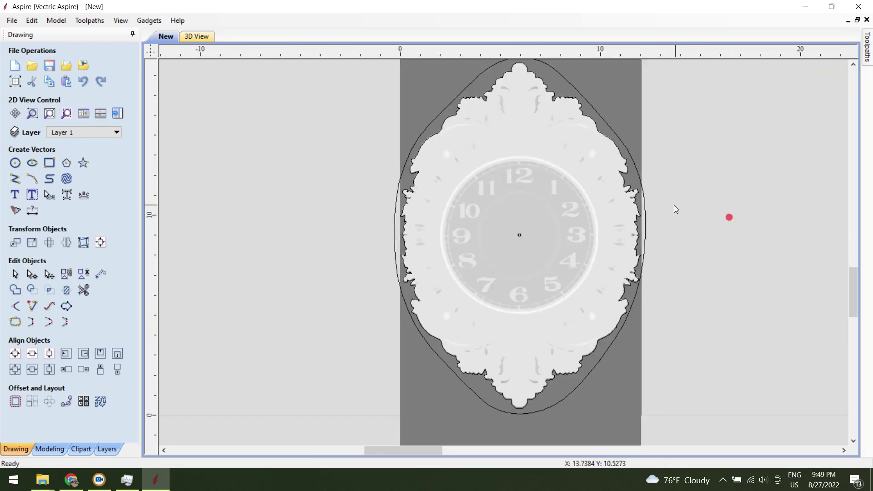
{"action": "left_click", "coordinate": [642, 193]}
{"action": "scroll", "coordinate": [483, 309], "scroll_direction": "down", "scroll_amount": 2}
{"action": "left_click", "coordinate": [481, 313]}
{"action": "scroll", "coordinate": [655, 245], "scroll_direction": "up", "scroll_amount": 1}
{"action": "left_click", "coordinate": [559, 265]}
Step: Bring up the toolpath operations and switch to the 3D view of the clock model
{"action": "left_click", "coordinate": [871, 53]}
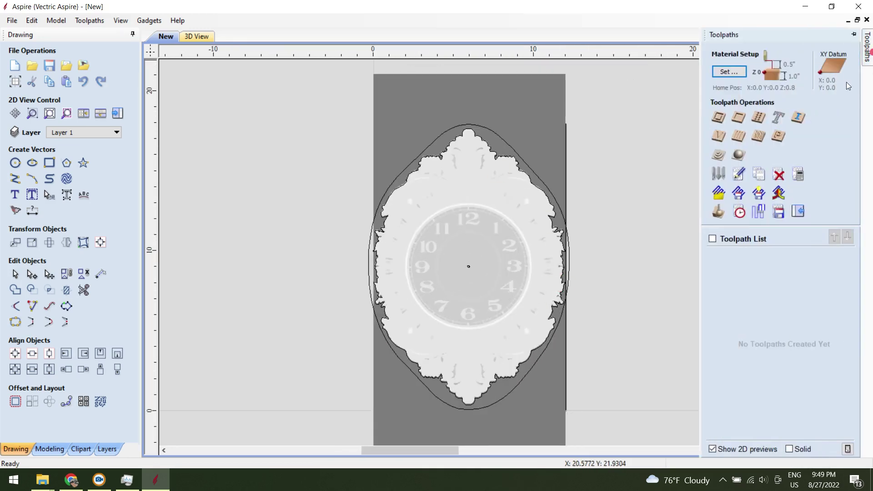
{"action": "left_click", "coordinate": [201, 40]}
{"action": "left_click", "coordinate": [337, 85]}
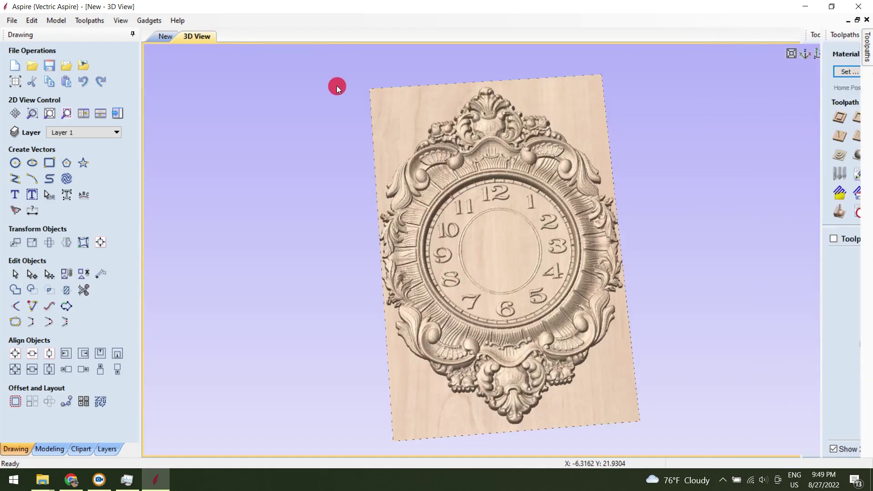
Step: Return to the 2D view, select the outer boundary vector around the clock, and bring up the toolpath operations
{"action": "scroll", "coordinate": [526, 245], "scroll_direction": "down", "scroll_amount": 2}
{"action": "left_click_drag", "start_coordinate": [526, 246], "coordinate": [526, 252]}
{"action": "left_click", "coordinate": [224, 72]}
{"action": "left_click", "coordinate": [169, 40]}
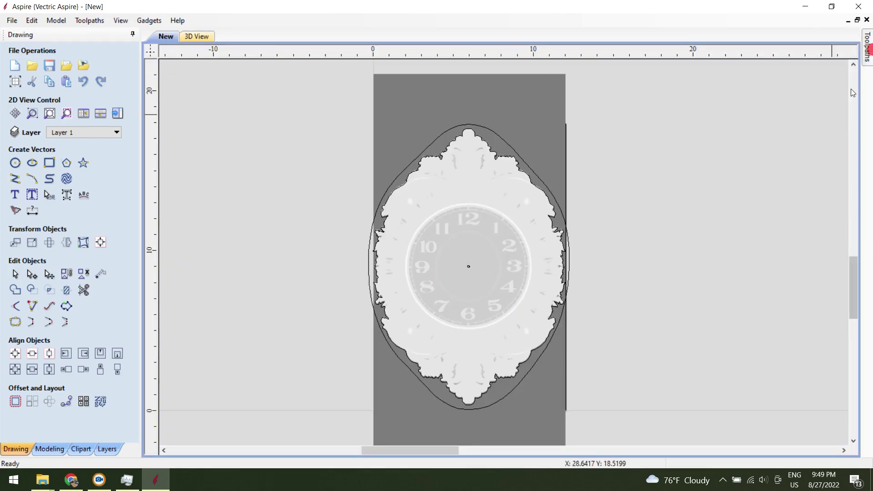
{"action": "left_click", "coordinate": [521, 160]}
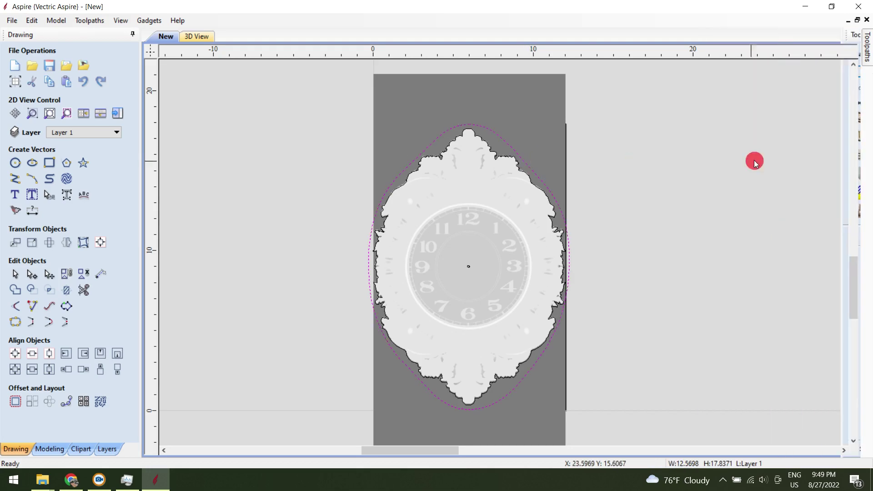
{"action": "scroll", "coordinate": [523, 153], "scroll_direction": "up", "scroll_amount": 4}
{"action": "scroll", "coordinate": [513, 150], "scroll_direction": "down", "scroll_amount": 3}
{"action": "left_click", "coordinate": [867, 54]}
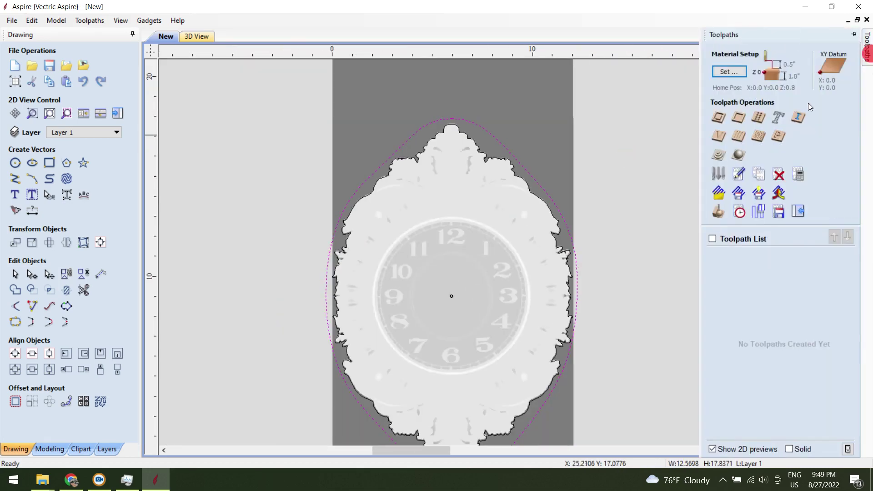
Step: Start a rough machining toolpath, accept the material setup, and review the 6 mm end mill's cutting parameters
{"action": "left_click", "coordinate": [719, 156]}
{"action": "left_click", "coordinate": [776, 178]}
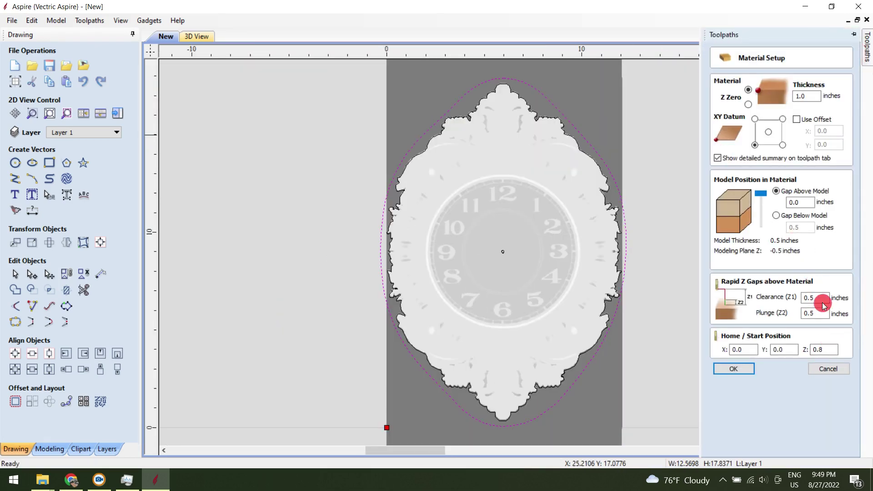
{"action": "left_click", "coordinate": [735, 368]}
{"action": "left_click", "coordinate": [800, 167]}
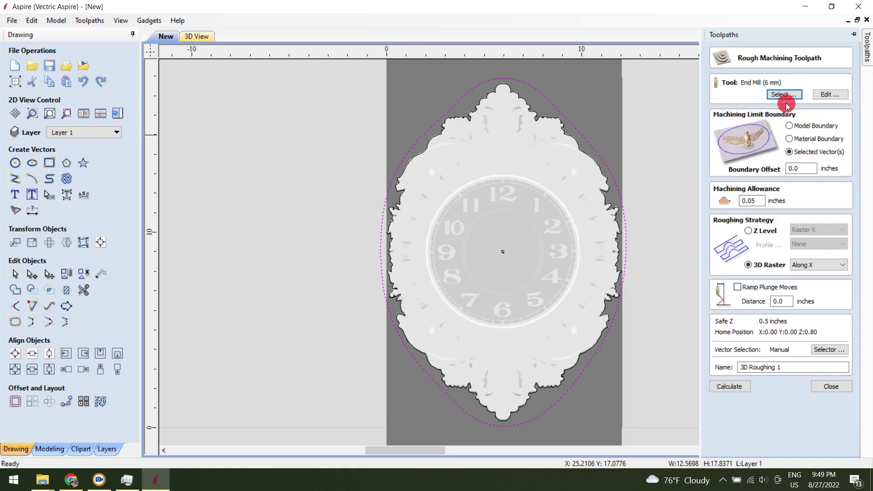
{"action": "left_click", "coordinate": [830, 94]}
{"action": "left_click", "coordinate": [420, 207]}
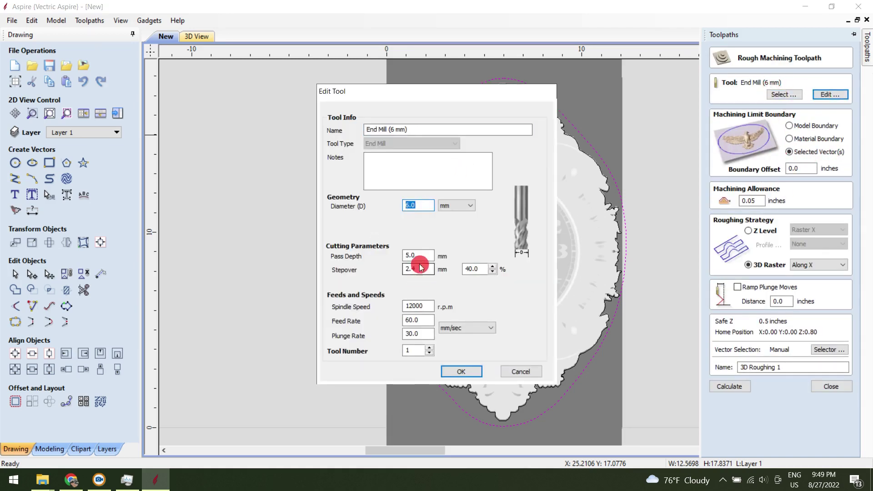
{"action": "left_click", "coordinate": [438, 369]}
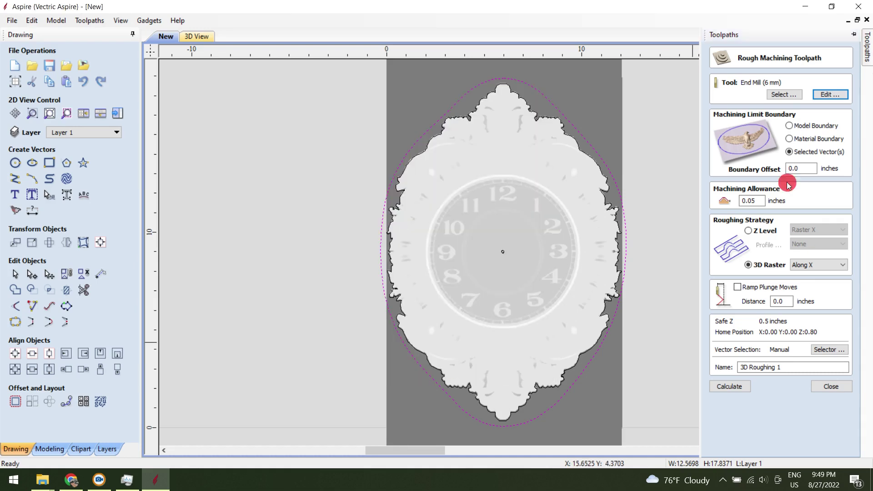
Step: Choose the 6 mm end mill and calculate the 3D raster roughing toolpath within the selected vector, accepting the large machining allowance
{"action": "left_click", "coordinate": [781, 95]}
{"action": "left_click", "coordinate": [282, 171]}
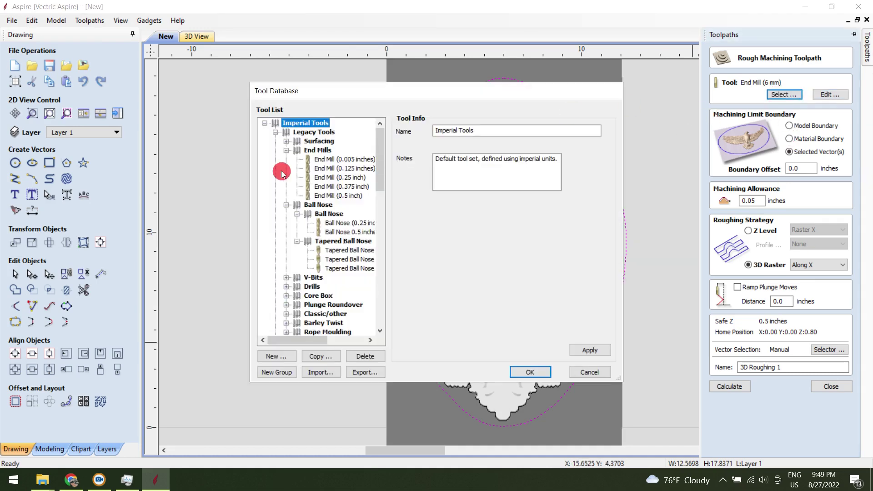
{"action": "left_click", "coordinate": [380, 285]}
{"action": "left_click", "coordinate": [361, 169]}
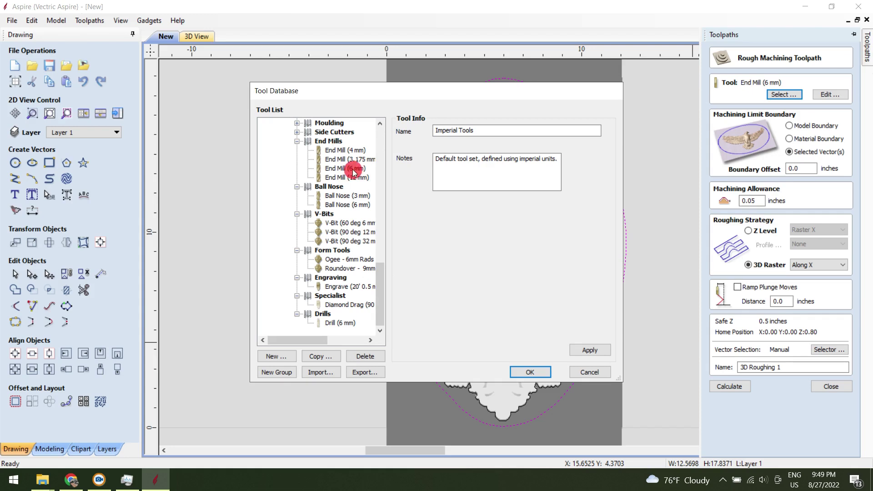
{"action": "left_click", "coordinate": [518, 373]}
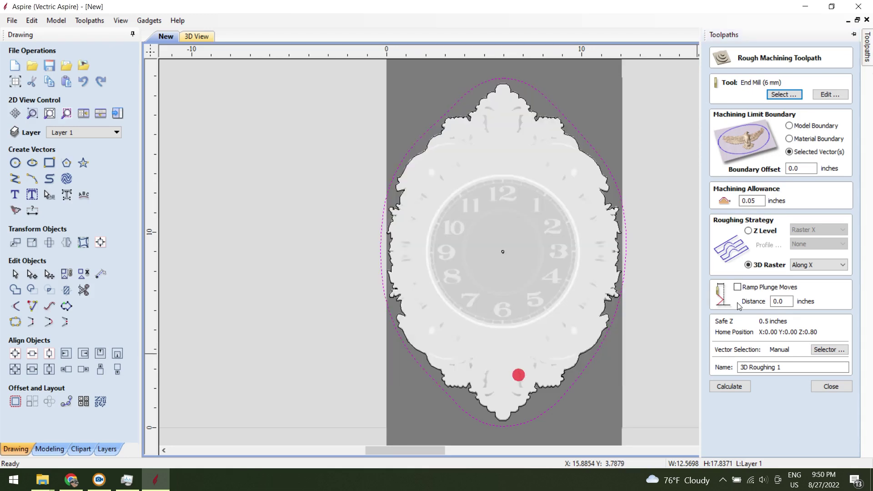
{"action": "left_click", "coordinate": [727, 388]}
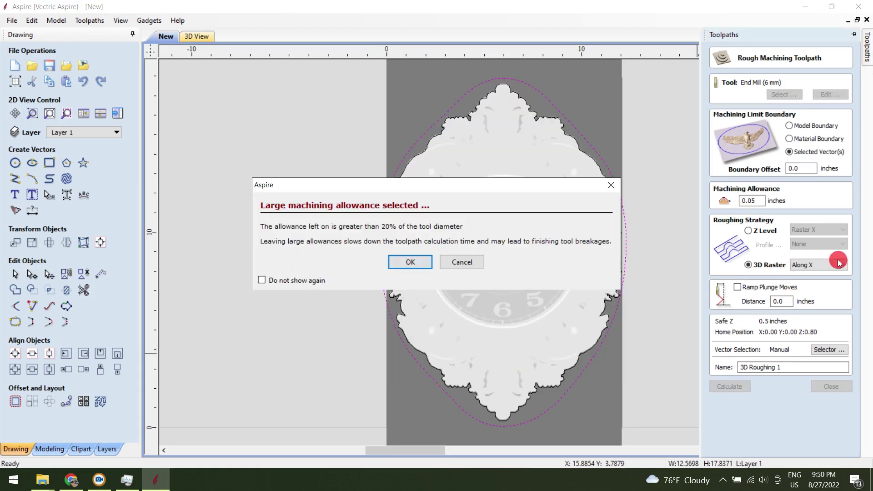
{"action": "left_click", "coordinate": [394, 264]}
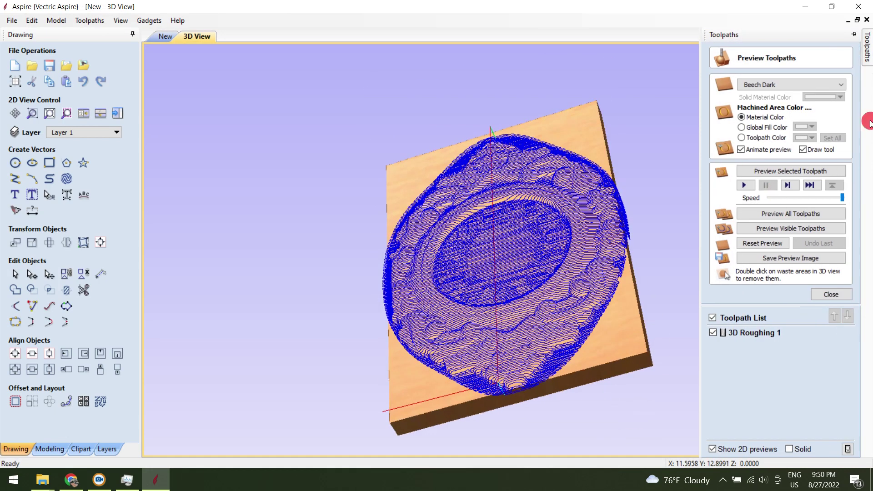
Step: Simulate the 3D roughing toolpath, inspect the rough-cut clock up close, and leave the preview
{"action": "left_click", "coordinate": [744, 186]}
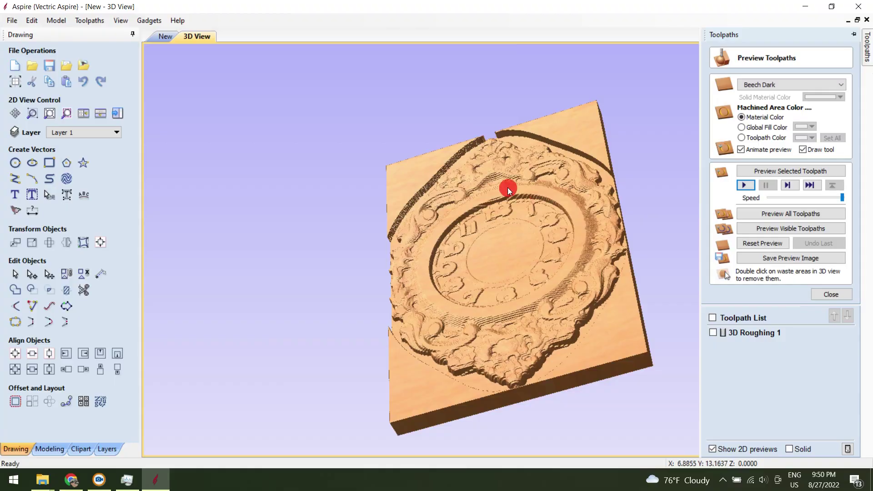
{"action": "left_click_drag", "start_coordinate": [508, 191], "coordinate": [565, 314]}
{"action": "scroll", "coordinate": [537, 248], "scroll_direction": "up", "scroll_amount": 3}
{"action": "left_click_drag", "start_coordinate": [537, 248], "coordinate": [383, 318]}
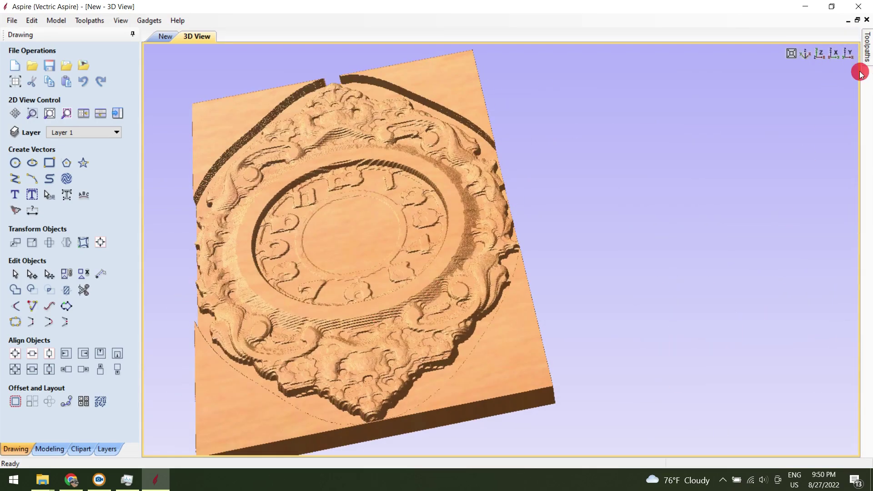
{"action": "left_click", "coordinate": [867, 48]}
{"action": "left_click", "coordinate": [830, 295]}
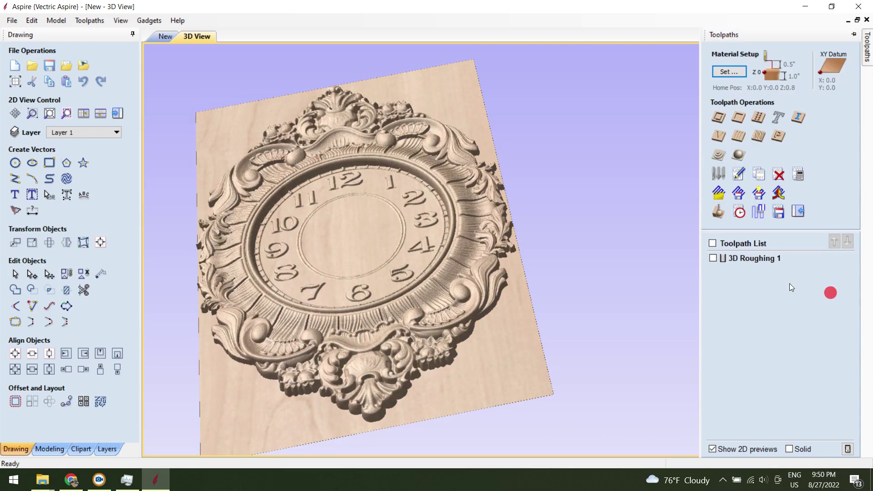
Step: Return to the 2D view and start a finish machining toolpath limited to the selected outer boundary vector
{"action": "left_click", "coordinate": [312, 24]}
{"action": "left_click", "coordinate": [579, 109]}
{"action": "left_click", "coordinate": [165, 36]}
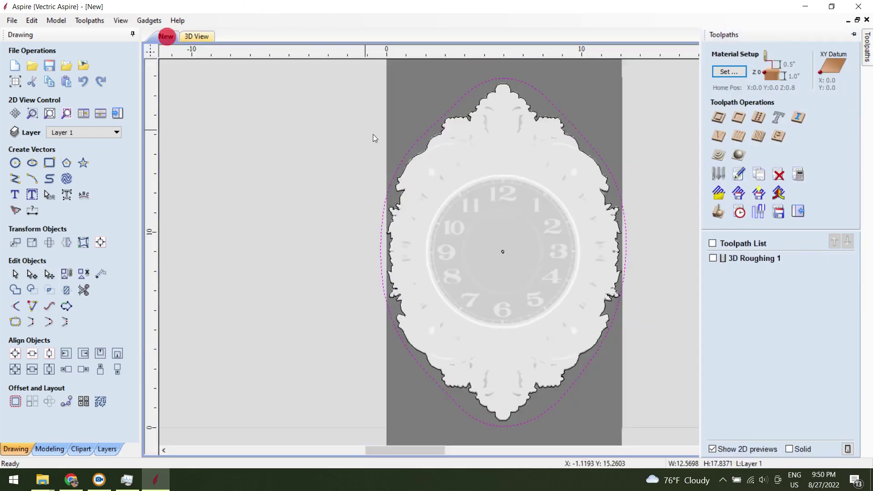
{"action": "scroll", "coordinate": [655, 248], "scroll_direction": "up", "scroll_amount": 5}
{"action": "left_click", "coordinate": [652, 267]}
{"action": "scroll", "coordinate": [684, 256], "scroll_direction": "down", "scroll_amount": 6}
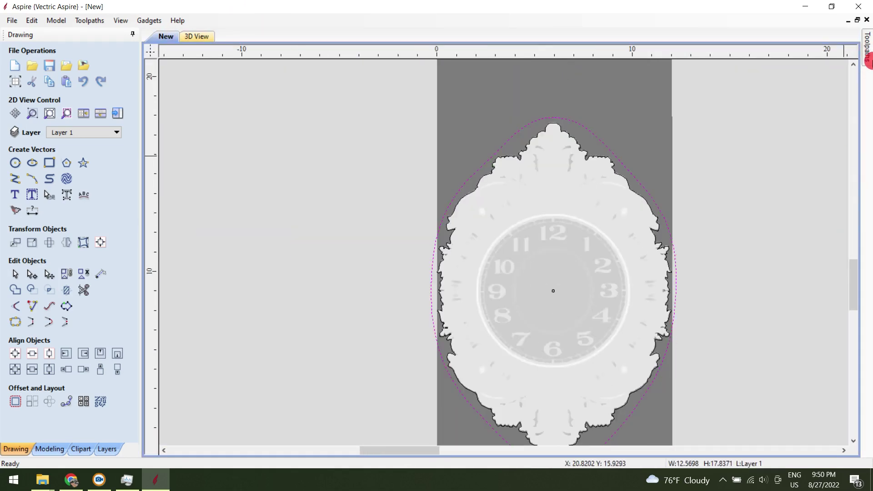
{"action": "left_click", "coordinate": [867, 58]}
{"action": "left_click", "coordinate": [753, 158]}
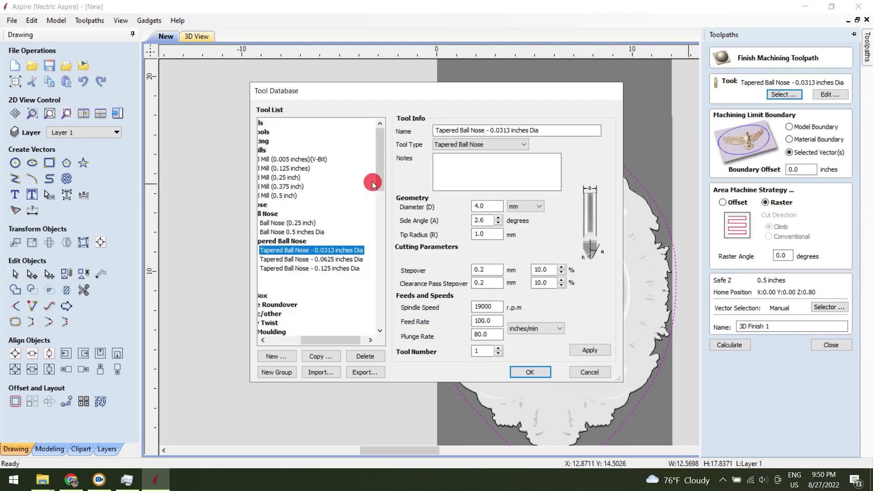
Step: Choose the Tapered Ball Nose - 0.0313 inches Dia tool and calculate the raster finish toolpath
{"action": "left_click_drag", "start_coordinate": [329, 338], "coordinate": [295, 339]}
{"action": "left_click", "coordinate": [335, 242]}
{"action": "left_click", "coordinate": [342, 250]}
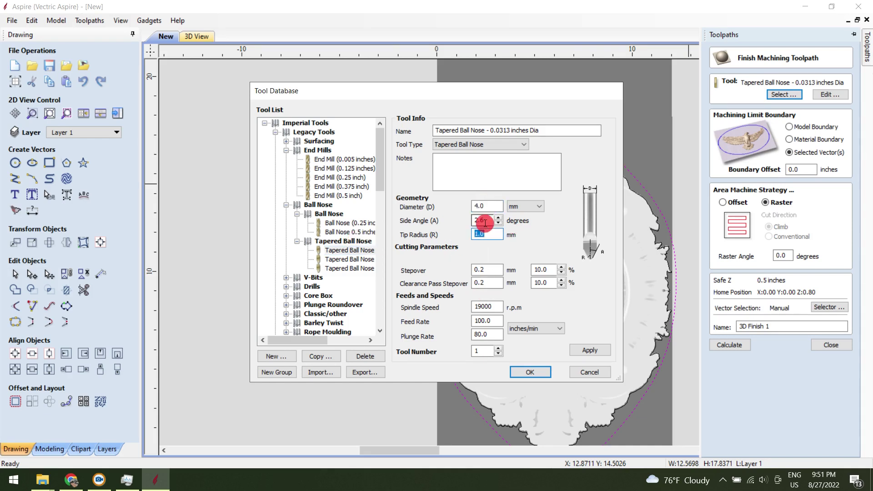
{"action": "left_click", "coordinate": [522, 370]}
{"action": "left_click", "coordinate": [720, 345]}
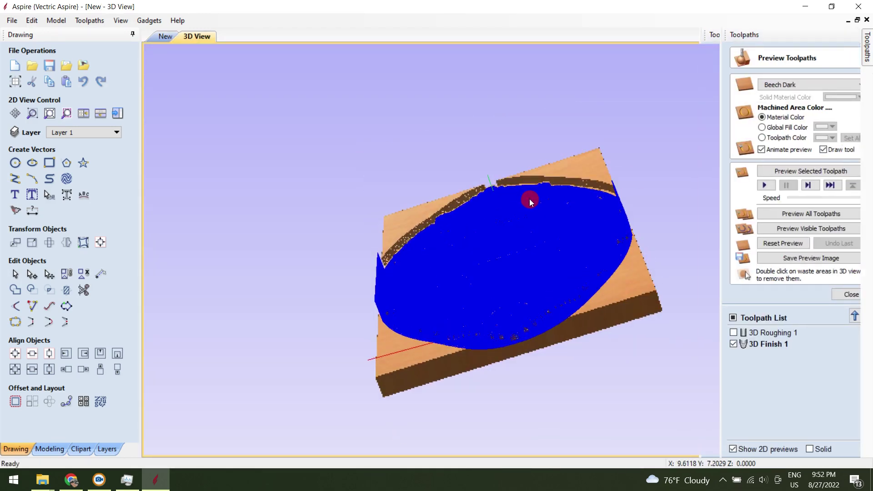
Step: Simulate the 3D finish toolpath on the rough-cut clock block
{"action": "left_click_drag", "start_coordinate": [529, 199], "coordinate": [305, 194]}
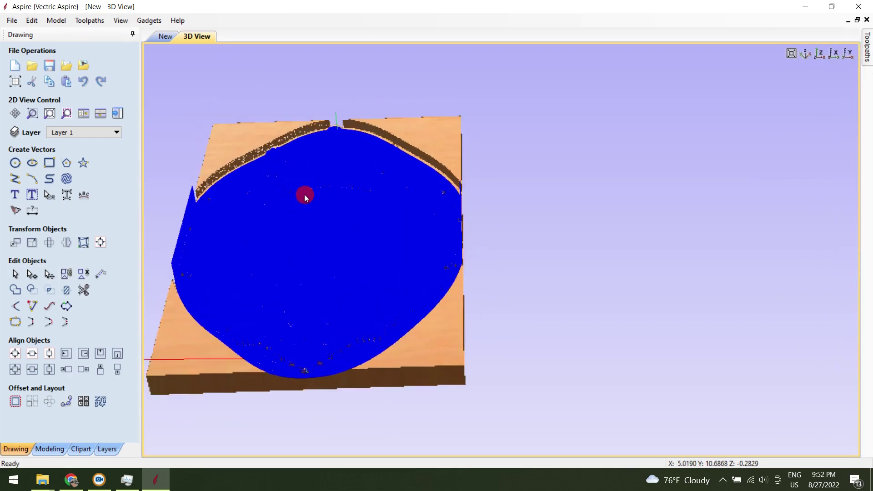
{"action": "mouse_move", "coordinate": [867, 50]}
{"action": "left_click", "coordinate": [743, 186]}
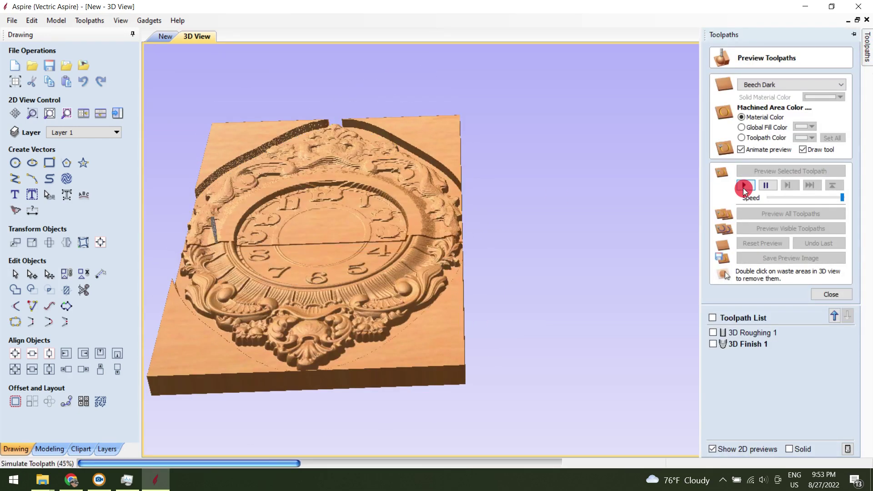
Step: Inspect the finish-carved clock up close from several angles and leave the toolpath preview
{"action": "left_click_drag", "start_coordinate": [329, 274], "coordinate": [300, 277]}
{"action": "scroll", "coordinate": [303, 214], "scroll_direction": "up", "scroll_amount": 2}
{"action": "middle_click_drag", "start_coordinate": [303, 214], "coordinate": [481, 205]}
{"action": "scroll", "coordinate": [482, 206], "scroll_direction": "up", "scroll_amount": 1}
{"action": "left_click_drag", "start_coordinate": [382, 264], "coordinate": [447, 195]}
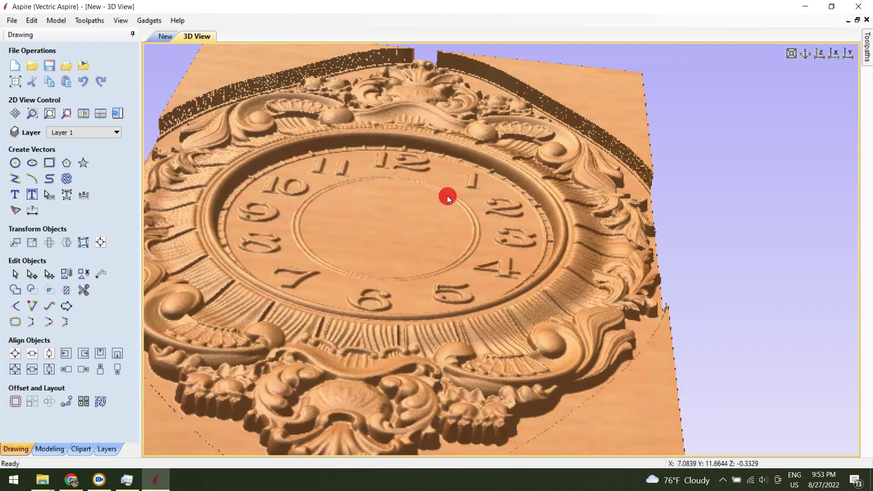
{"action": "scroll", "coordinate": [446, 195], "scroll_direction": "down", "scroll_amount": 3}
{"action": "left_click_drag", "start_coordinate": [308, 232], "coordinate": [394, 250]}
{"action": "scroll", "coordinate": [342, 279], "scroll_direction": "down", "scroll_amount": 1}
{"action": "mouse_move", "coordinate": [867, 49]}
{"action": "left_click", "coordinate": [831, 295]}
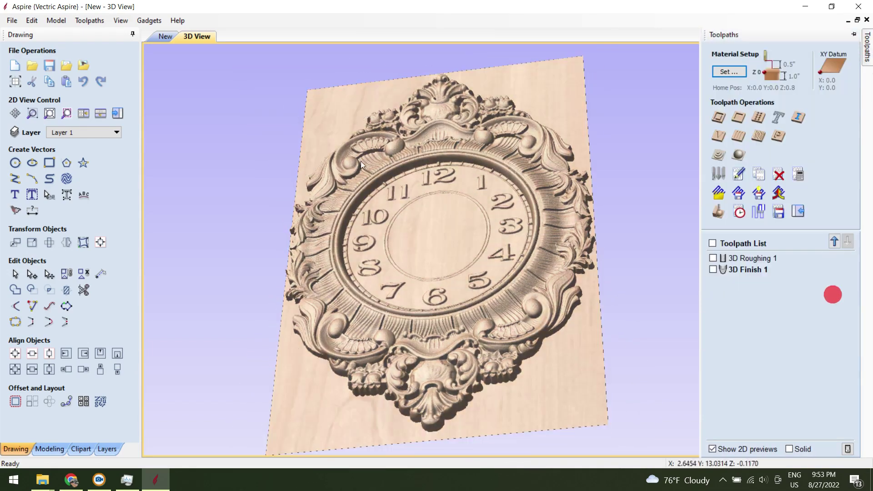
Step: Select the clock's detailed ornament outline in the 2D view and start a 2D profile toolpath for it
{"action": "left_click", "coordinate": [166, 37]}
{"action": "scroll", "coordinate": [429, 241], "scroll_direction": "up", "scroll_amount": 4}
{"action": "scroll", "coordinate": [537, 243], "scroll_direction": "up", "scroll_amount": 4}
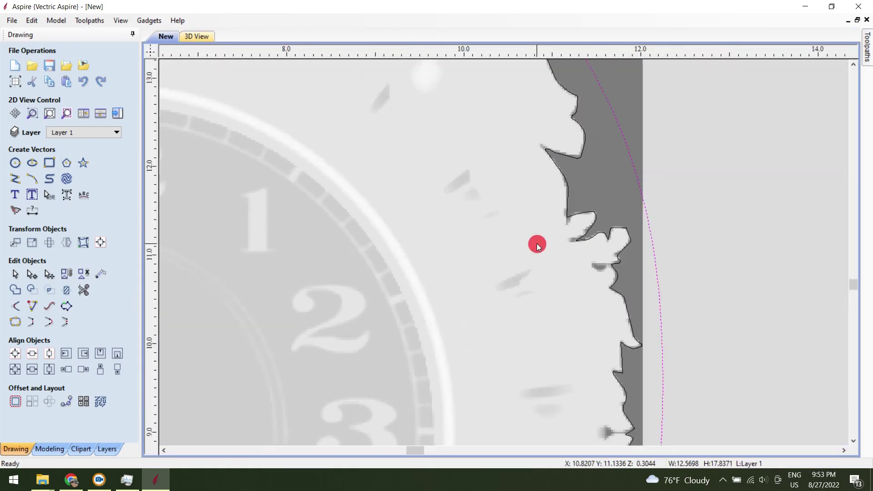
{"action": "left_click", "coordinate": [711, 183]}
{"action": "left_click", "coordinate": [568, 192]}
{"action": "scroll", "coordinate": [565, 198], "scroll_direction": "down", "scroll_amount": 5}
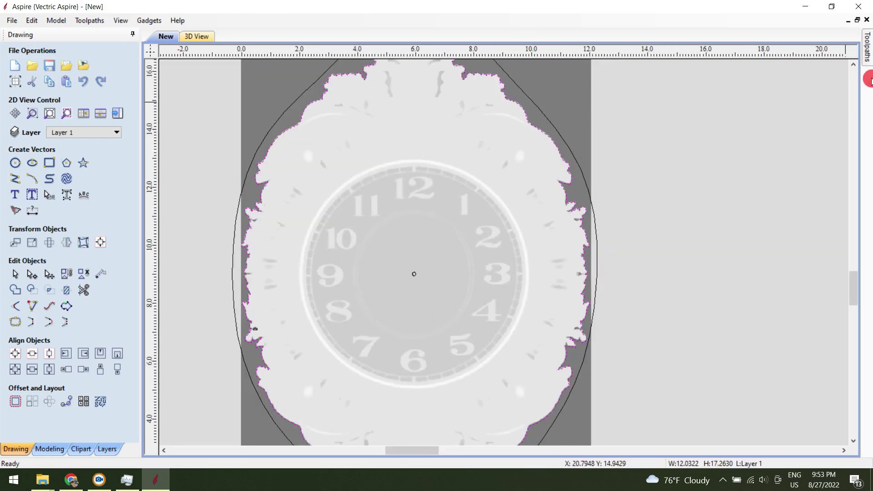
{"action": "left_click", "coordinate": [868, 48]}
{"action": "left_click", "coordinate": [741, 161]}
{"action": "left_click", "coordinate": [718, 120]}
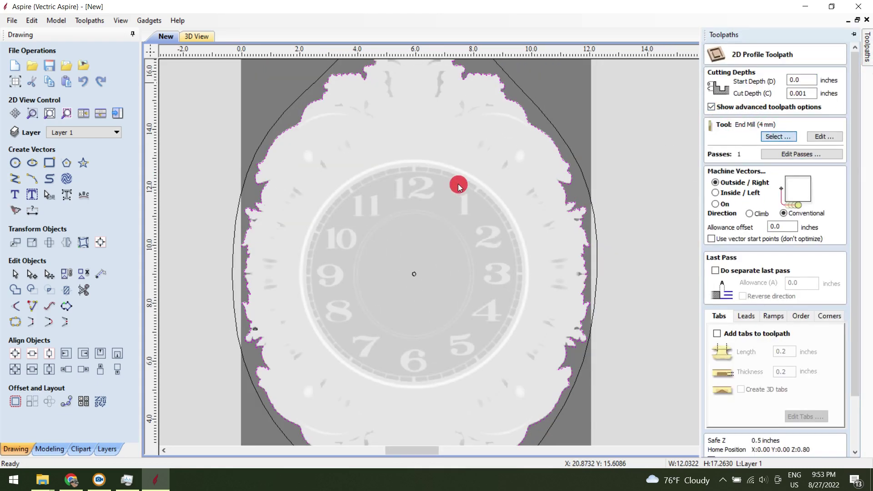
Step: Set the 4 mm end mill's feed rate to 50 inches/min and use that tool for the profile cut
{"action": "left_click_drag", "start_coordinate": [381, 248], "coordinate": [381, 294]}
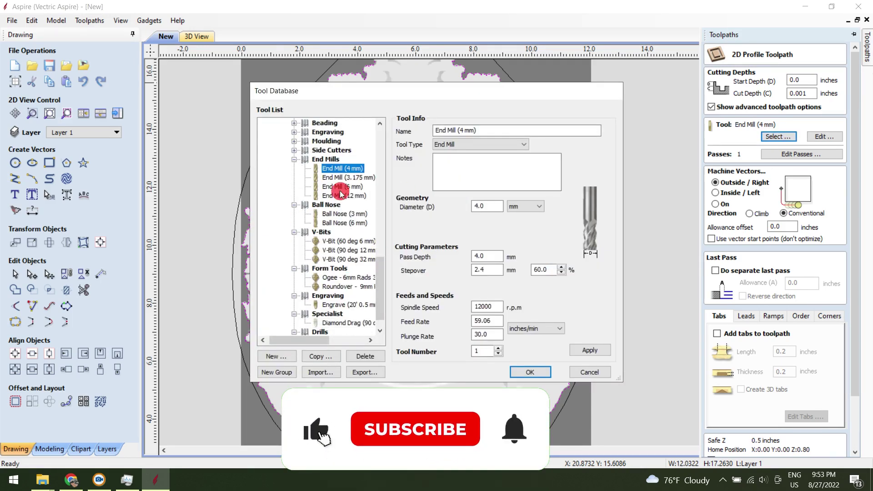
{"action": "double_click", "coordinate": [491, 323]}
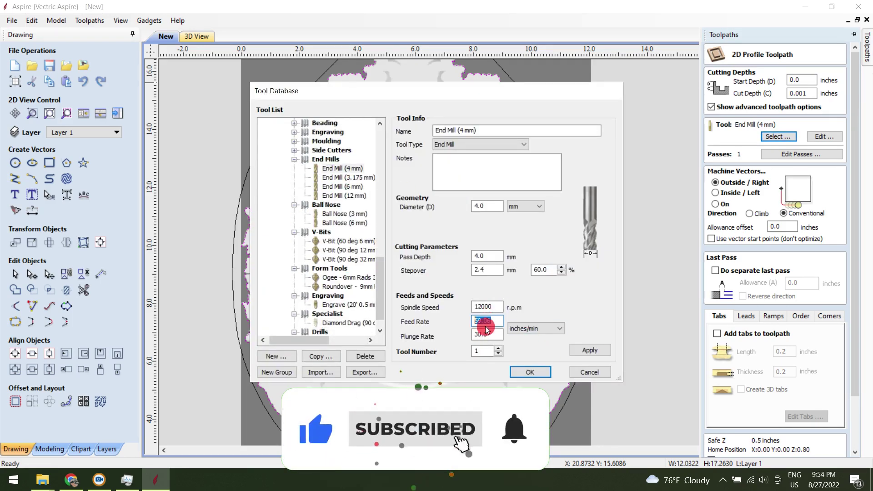
{"action": "type", "text": "50"}
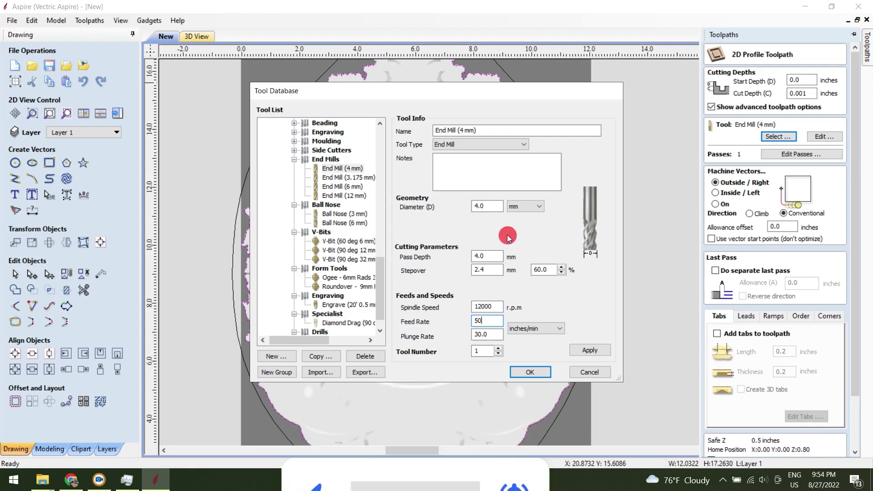
{"action": "double_click", "coordinate": [485, 208]}
{"action": "left_click", "coordinate": [520, 371]}
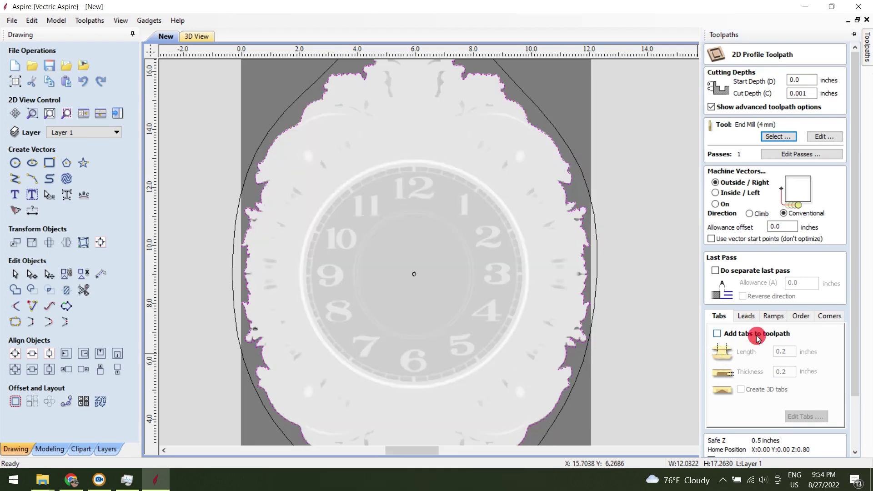
Step: Enable tabs on the profile toolpath and place four along the ornament outline, two on its upper shoulders and two on its lower ones
{"action": "left_click", "coordinate": [717, 334]}
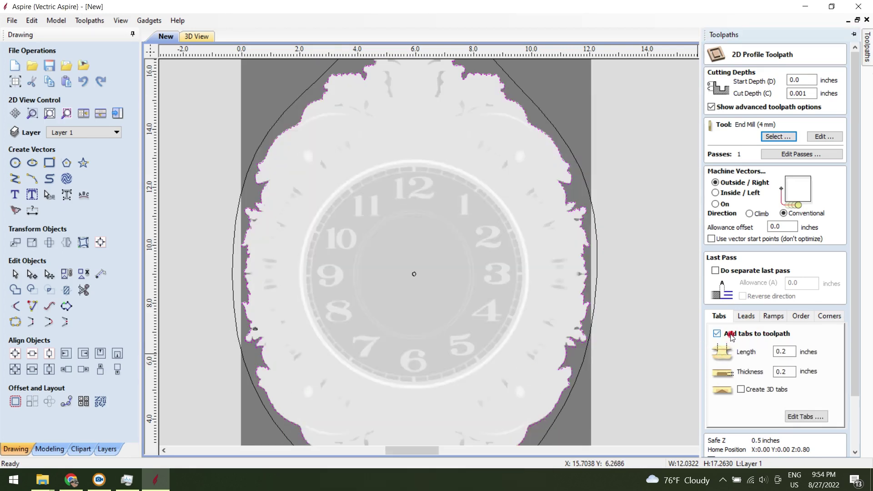
{"action": "left_click", "coordinate": [803, 417]}
{"action": "scroll", "coordinate": [540, 134], "scroll_direction": "up", "scroll_amount": 4}
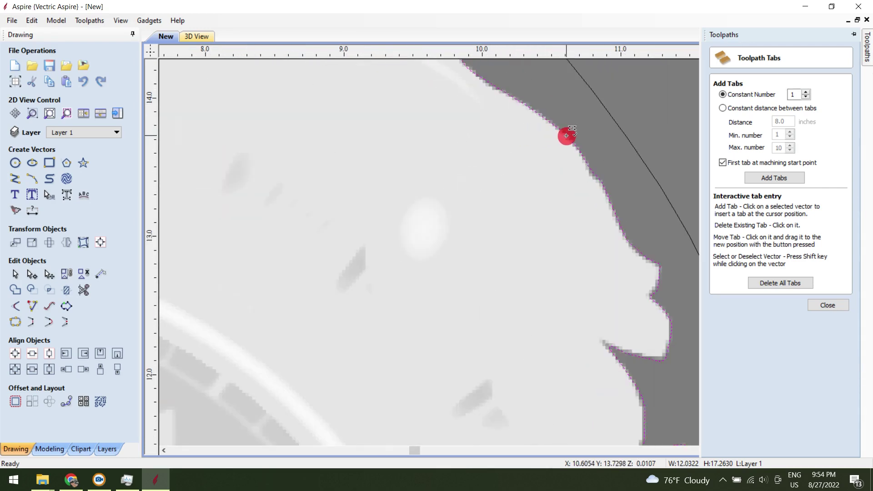
{"action": "scroll", "coordinate": [566, 136], "scroll_direction": "down", "scroll_amount": 3}
{"action": "scroll", "coordinate": [457, 82], "scroll_direction": "down", "scroll_amount": 3}
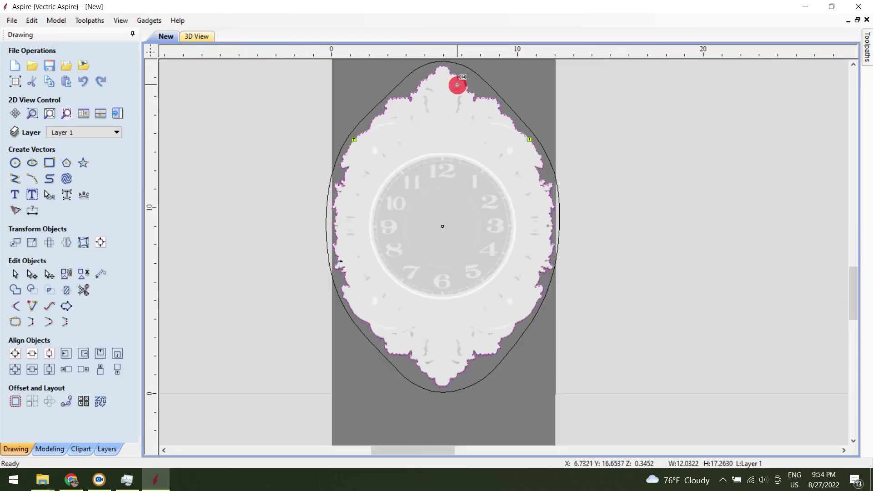
{"action": "scroll", "coordinate": [513, 210], "scroll_direction": "up", "scroll_amount": 4}
{"action": "scroll", "coordinate": [672, 296], "scroll_direction": "down", "scroll_amount": 3}
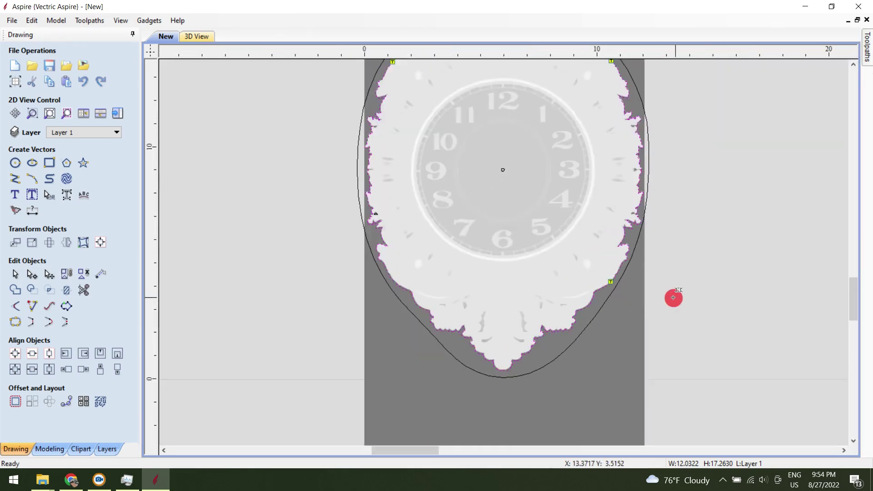
{"action": "scroll", "coordinate": [424, 281], "scroll_direction": "up", "scroll_amount": 4}
{"action": "scroll", "coordinate": [393, 263], "scroll_direction": "down", "scroll_amount": 5}
{"action": "scroll", "coordinate": [445, 236], "scroll_direction": "up", "scroll_amount": 1}
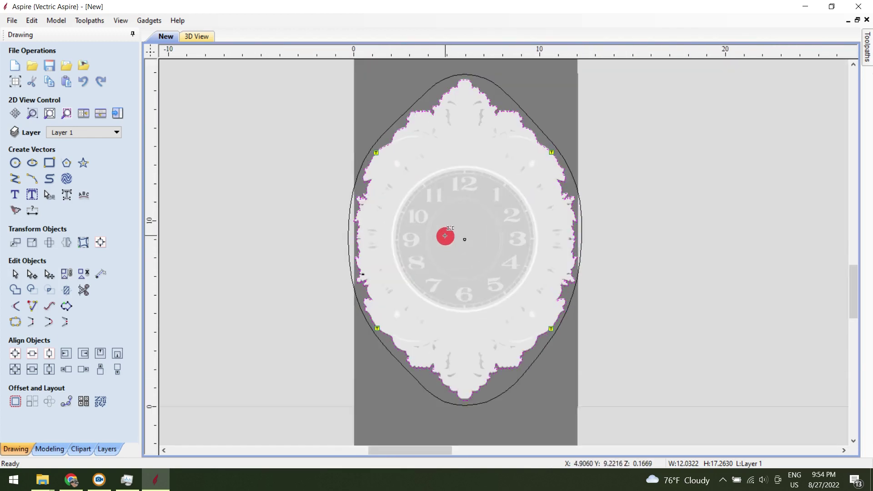
{"action": "left_click", "coordinate": [861, 42]}
{"action": "left_click", "coordinate": [827, 305]}
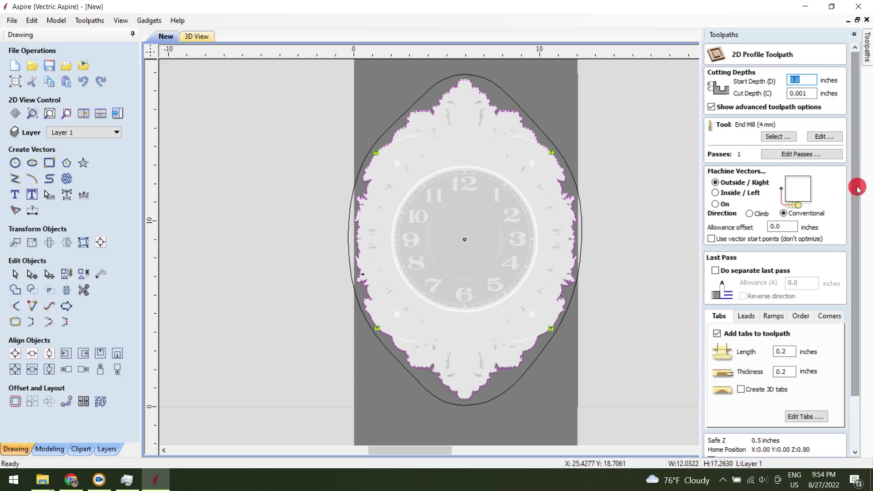
Step: Calculate the profile toolpath, then set its cut depth to 1.1 inches and recalculate it, accepting the cut through the material
{"action": "scroll", "coordinate": [857, 186], "scroll_direction": "down", "scroll_amount": 3}
{"action": "left_click", "coordinate": [722, 446]}
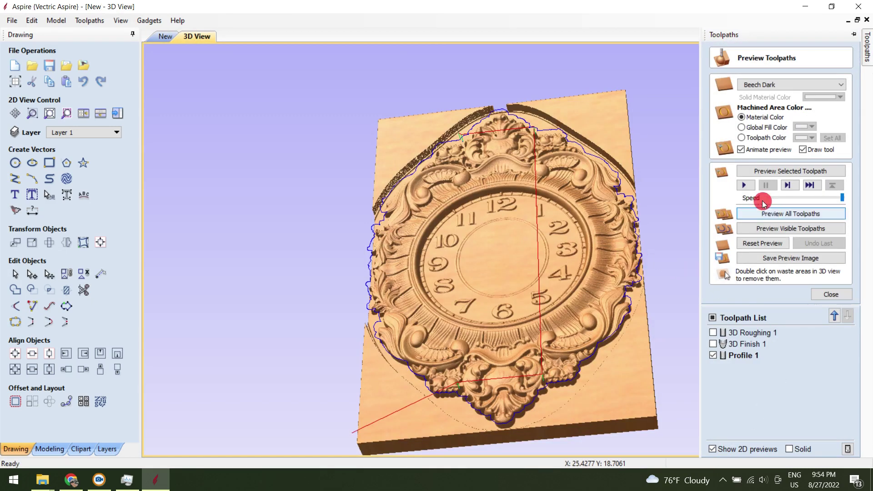
{"action": "double_click", "coordinate": [750, 357]}
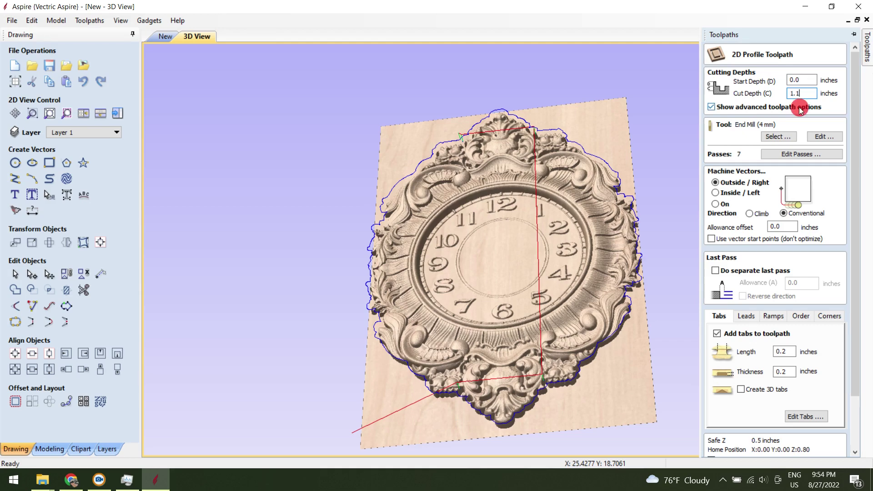
{"action": "scroll", "coordinate": [768, 398], "scroll_direction": "down", "scroll_amount": 3}
{"action": "left_click", "coordinate": [723, 449]}
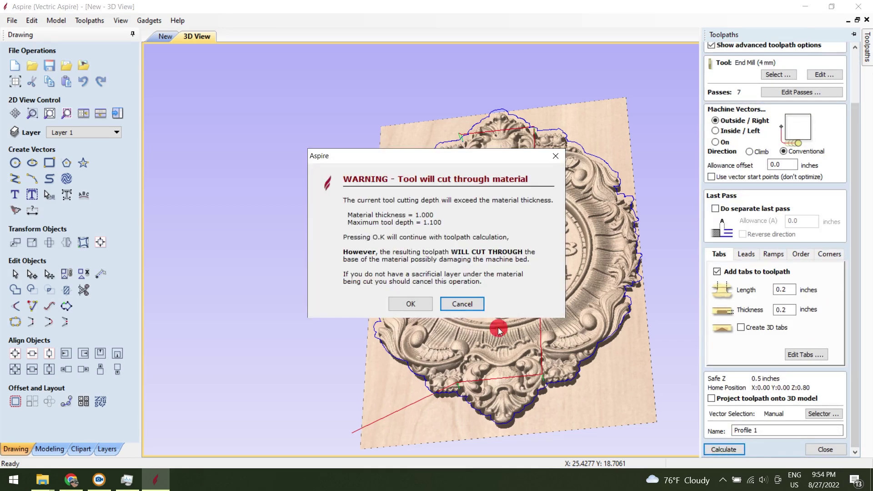
{"action": "key", "text": "Return"}
Step: Simulate the profile cut and inspect the cut line and tab around the clock's lower ornament
{"action": "left_click", "coordinate": [745, 185]}
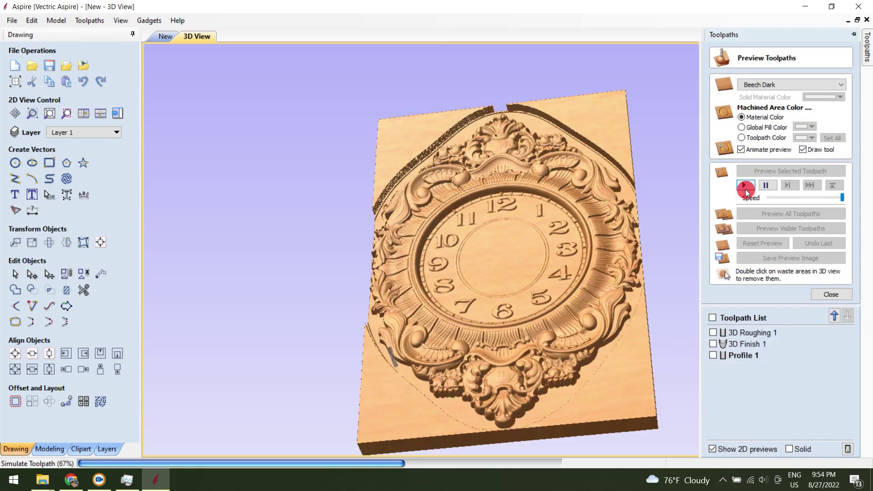
{"action": "left_click_drag", "start_coordinate": [487, 213], "coordinate": [526, 327]}
{"action": "scroll", "coordinate": [526, 338], "scroll_direction": "up", "scroll_amount": 2}
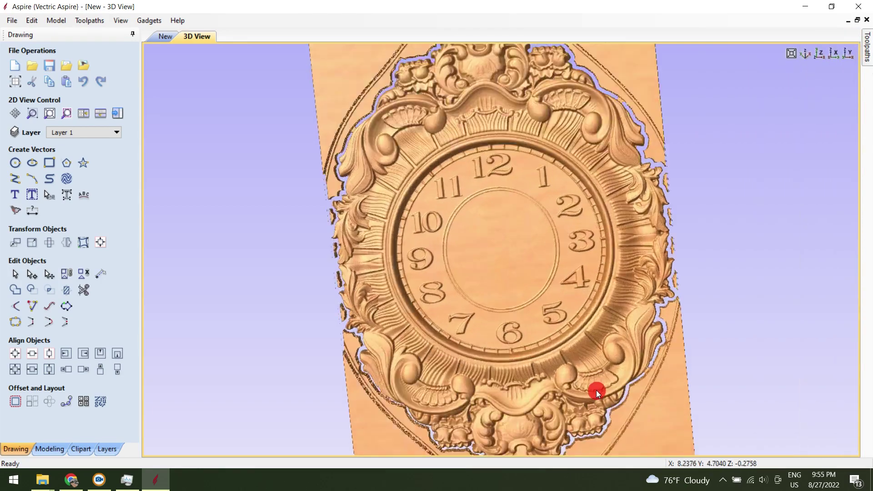
{"action": "scroll", "coordinate": [552, 228], "scroll_direction": "up", "scroll_amount": 3}
{"action": "middle_click_drag", "start_coordinate": [594, 357], "coordinate": [481, 154]}
{"action": "scroll", "coordinate": [623, 244], "scroll_direction": "up", "scroll_amount": 3}
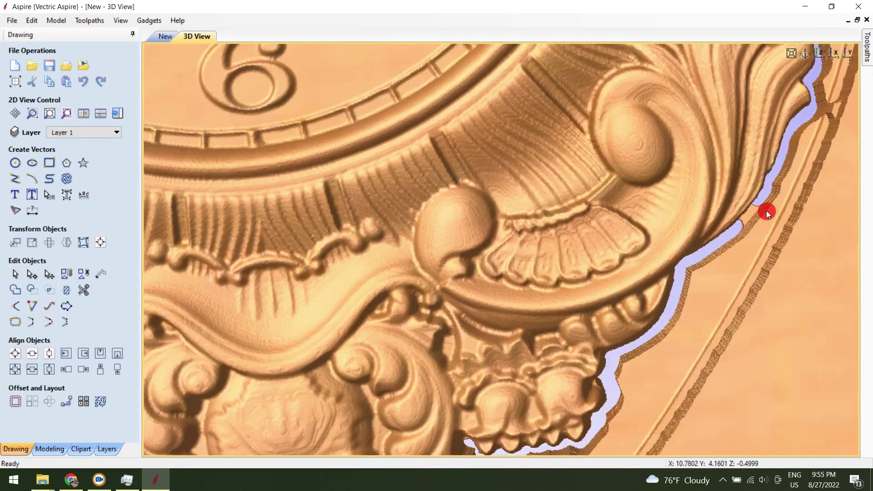
{"action": "scroll", "coordinate": [631, 248], "scroll_direction": "down", "scroll_amount": 5}
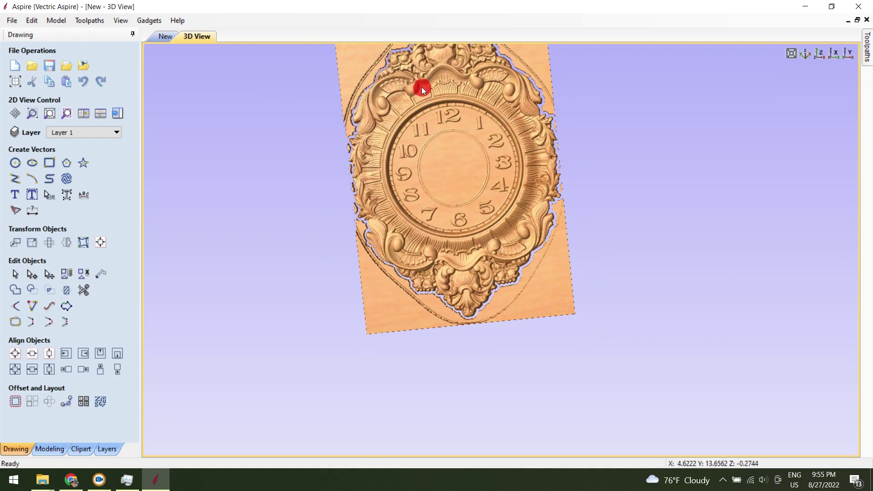
Step: Inspect the cut-out edge and tabs around the upper ornament from several angles and leave the toolpath preview
{"action": "scroll", "coordinate": [447, 146], "scroll_direction": "up", "scroll_amount": 3}
{"action": "middle_click_drag", "start_coordinate": [446, 146], "coordinate": [490, 387]}
{"action": "scroll", "coordinate": [586, 195], "scroll_direction": "up", "scroll_amount": 3}
{"action": "scroll", "coordinate": [612, 130], "scroll_direction": "down", "scroll_amount": 2}
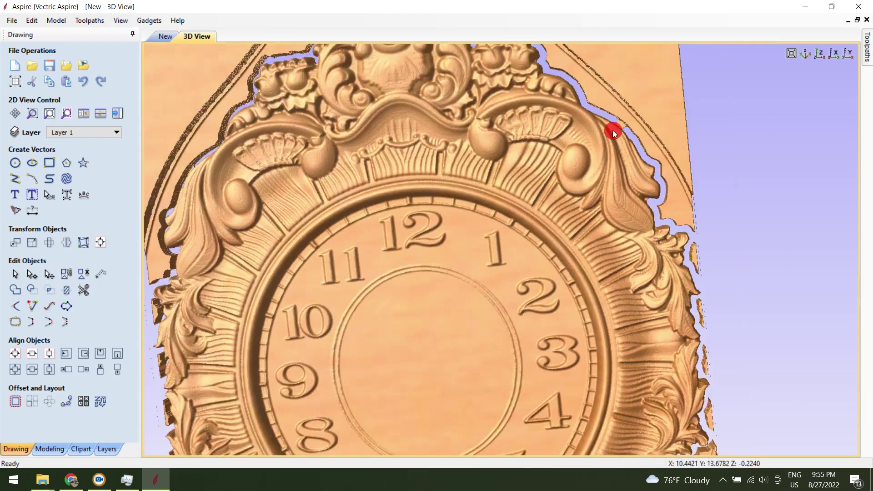
{"action": "left_click_drag", "start_coordinate": [273, 197], "coordinate": [189, 182]}
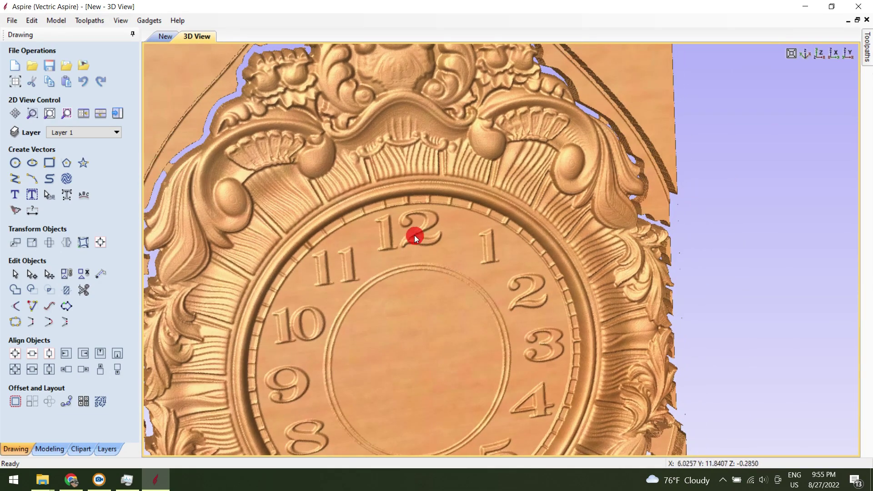
{"action": "scroll", "coordinate": [415, 237], "scroll_direction": "down", "scroll_amount": 5}
{"action": "left_click_drag", "start_coordinate": [390, 338], "coordinate": [505, 275]}
{"action": "scroll", "coordinate": [500, 282], "scroll_direction": "down", "scroll_amount": 2}
{"action": "left_click_drag", "start_coordinate": [487, 327], "coordinate": [489, 276]}
{"action": "scroll", "coordinate": [514, 327], "scroll_direction": "up", "scroll_amount": 3}
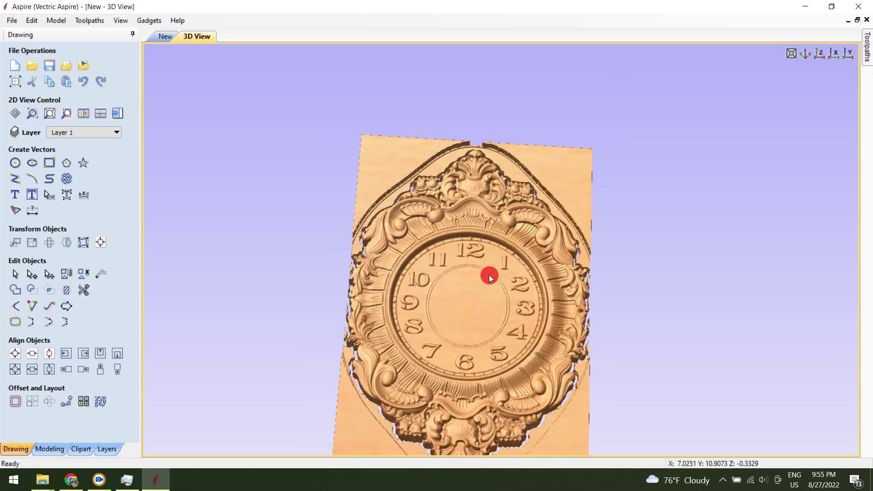
{"action": "left_click", "coordinate": [855, 57]}
{"action": "left_click", "coordinate": [821, 292]}
Step: Select the small circle at the clock's center in the 2D view and start a drilling toolpath with a 1.1-inch cut depth
{"action": "left_click", "coordinate": [164, 37]}
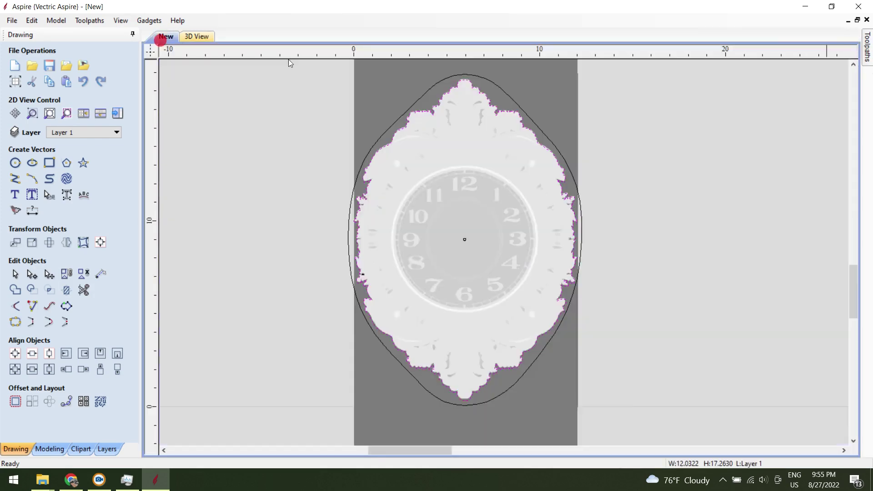
{"action": "scroll", "coordinate": [465, 222], "scroll_direction": "up", "scroll_amount": 4}
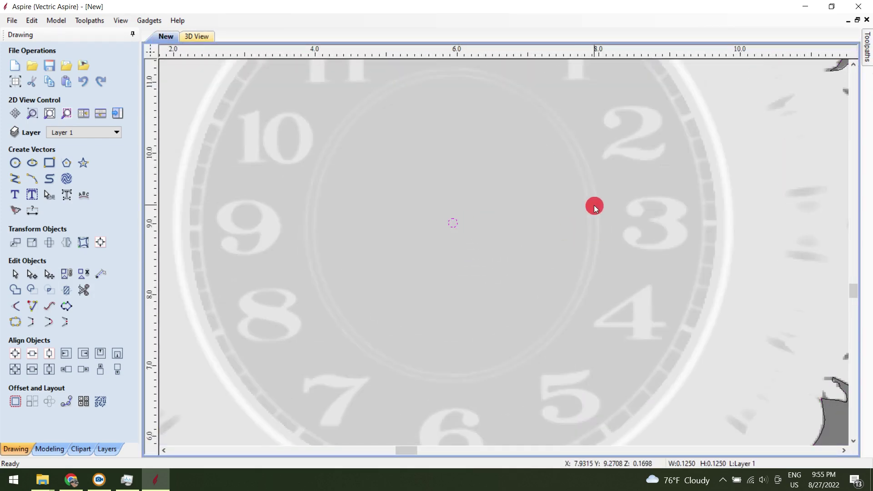
{"action": "left_click", "coordinate": [866, 48]}
{"action": "left_click", "coordinate": [760, 117]}
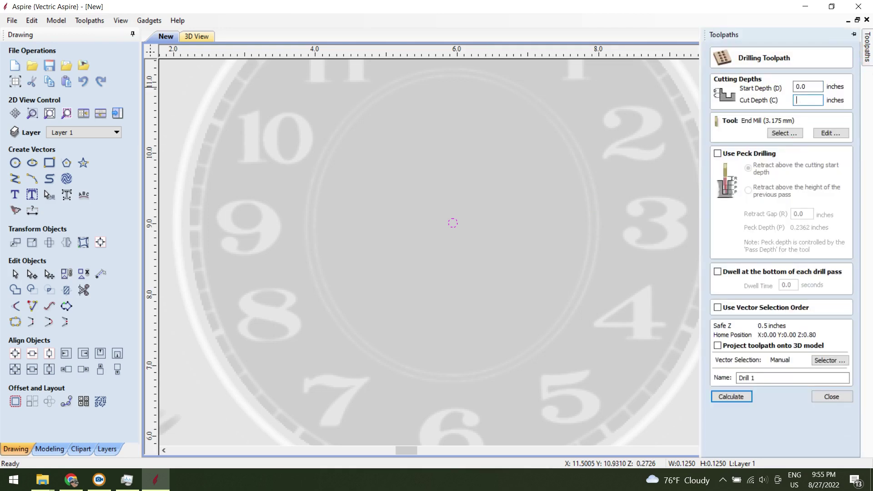
Step: Use the 4 mm end mill for the drilling toolpath and calculate it, accepting the cut through the material
{"action": "left_click", "coordinate": [782, 133]}
{"action": "left_click_drag", "start_coordinate": [380, 162], "coordinate": [386, 277]}
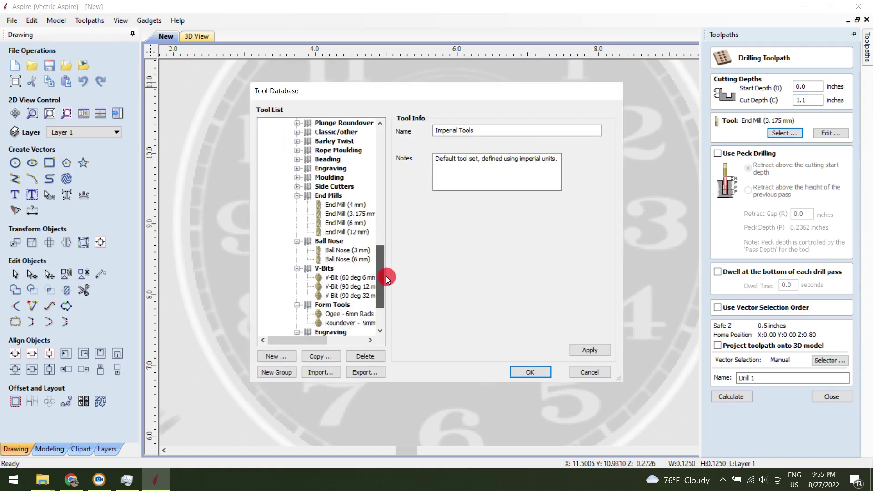
{"action": "left_click", "coordinate": [509, 347]}
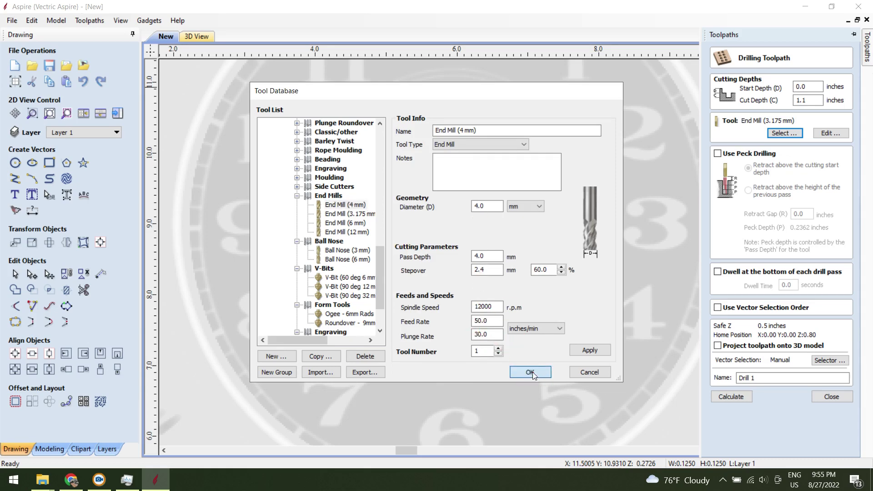
{"action": "left_click", "coordinate": [530, 372]}
{"action": "left_click", "coordinate": [730, 396]}
{"action": "left_click", "coordinate": [413, 303]}
Step: Simulate the drilling toolpath, inspect the center hole and the whole clock, and close the toolpath preview
{"action": "left_click", "coordinate": [692, 226]}
{"action": "left_click", "coordinate": [459, 249]}
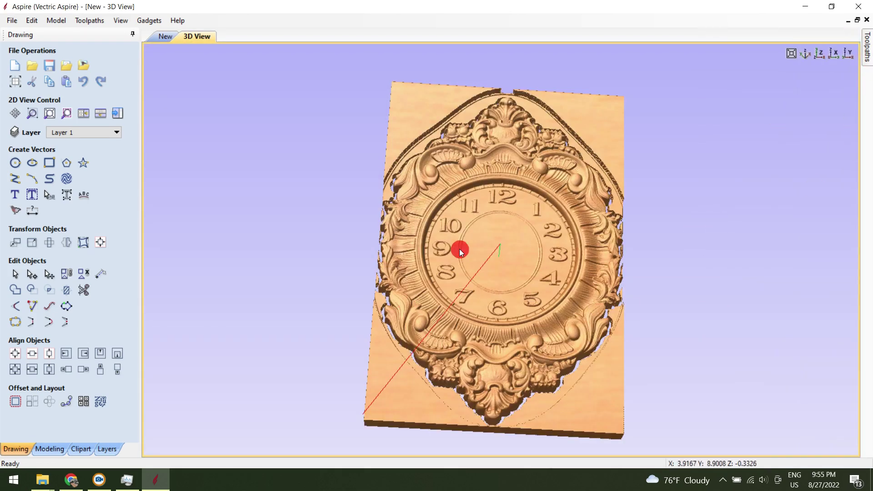
{"action": "left_click", "coordinate": [745, 184]}
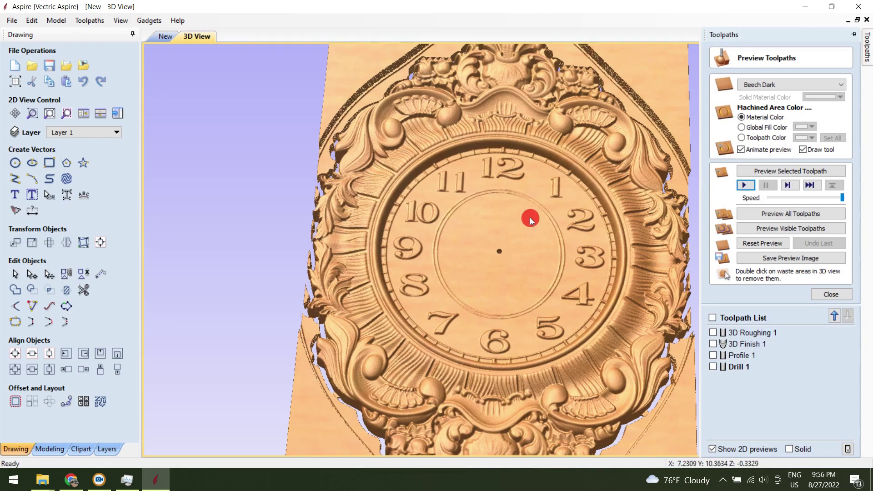
{"action": "scroll", "coordinate": [530, 219], "scroll_direction": "up", "scroll_amount": 6}
{"action": "left_click_drag", "start_coordinate": [500, 341], "coordinate": [565, 255]}
{"action": "scroll", "coordinate": [573, 254], "scroll_direction": "down", "scroll_amount": 8}
{"action": "middle_click_drag", "start_coordinate": [574, 255], "coordinate": [483, 269]}
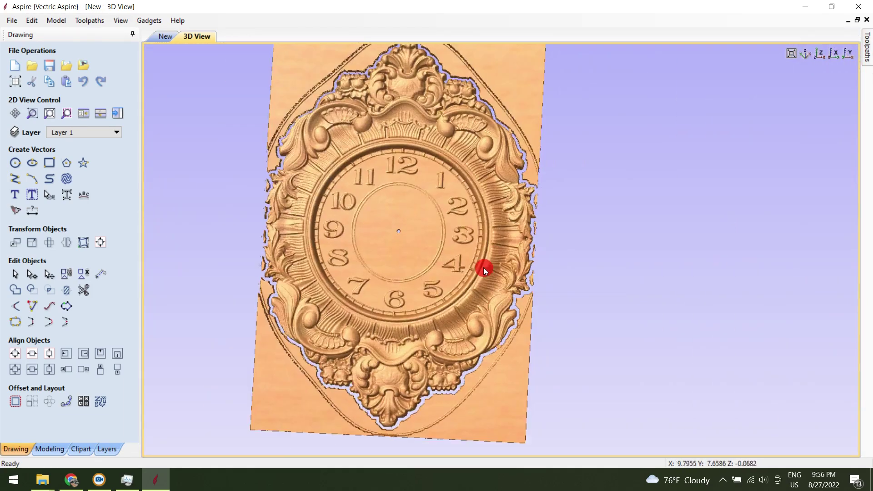
{"action": "left_click_drag", "start_coordinate": [484, 269], "coordinate": [478, 228]}
{"action": "mouse_move", "coordinate": [862, 63]}
{"action": "left_click", "coordinate": [827, 294]}
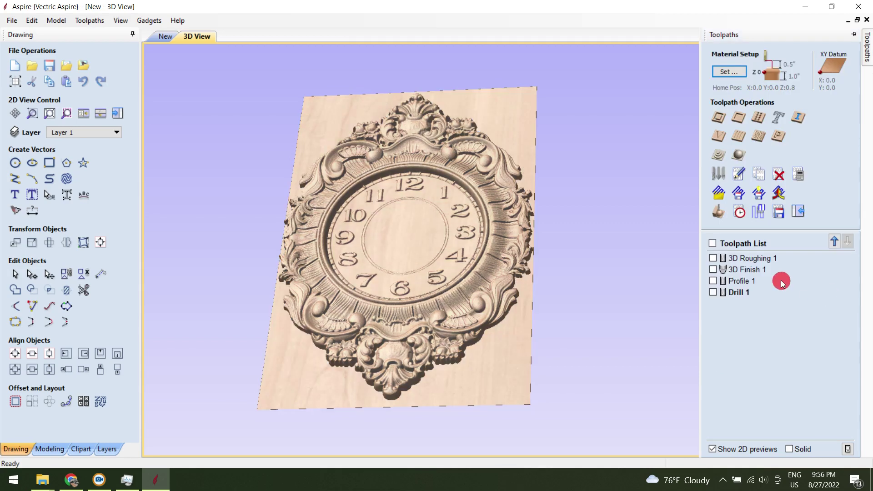
Step: Save the 3D Roughing 1 toolpath with the Mach2/3 ATC Arcs (inch) (*.txt) post processor
{"action": "left_click", "coordinate": [763, 258]}
{"action": "left_click", "coordinate": [778, 211]}
{"action": "left_click", "coordinate": [808, 250]}
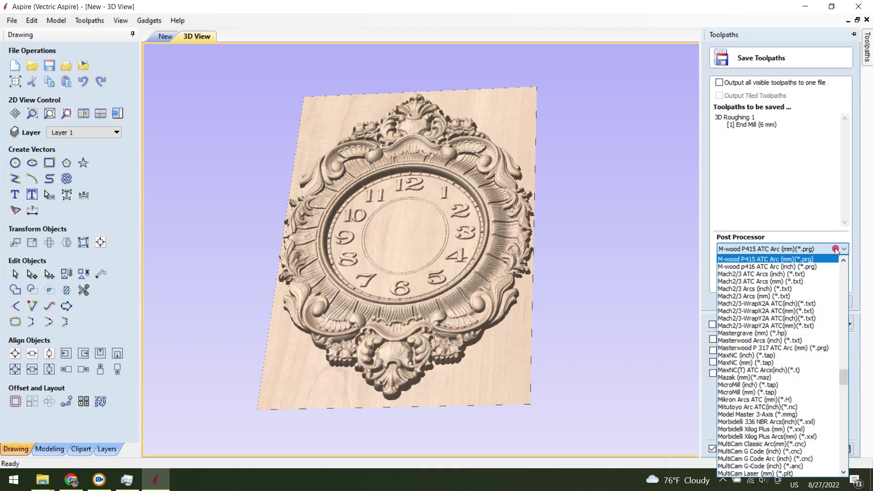
{"action": "left_click", "coordinate": [806, 278]}
{"action": "left_click", "coordinate": [807, 278]}
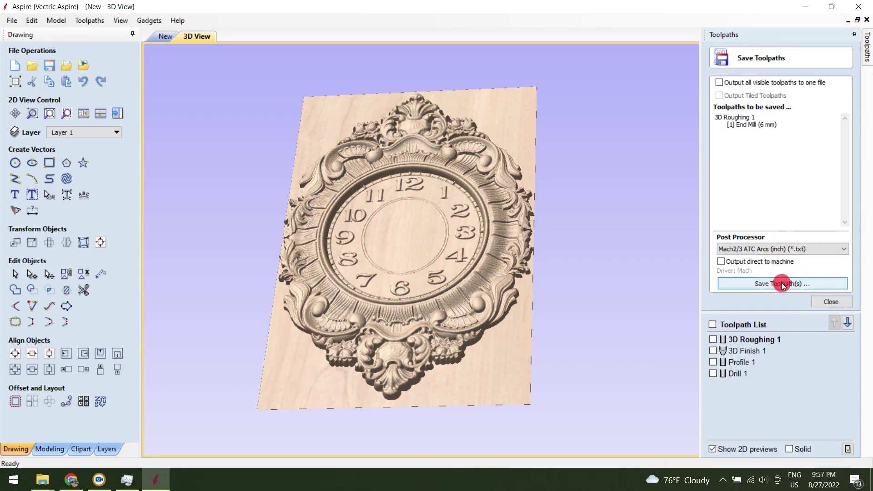
{"action": "left_click", "coordinate": [652, 441]}
Step: Save the 3D Finish 1 toolpath as its own file with the same post processor
{"action": "left_click", "coordinate": [748, 348]}
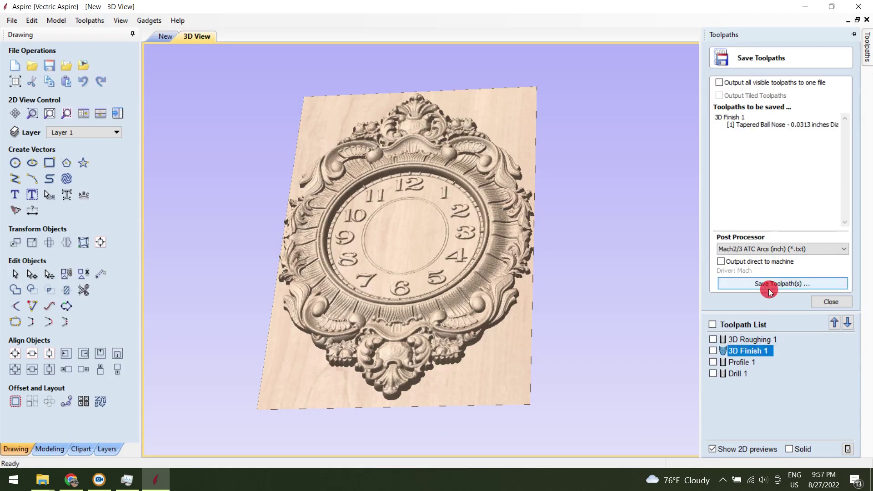
{"action": "left_click", "coordinate": [769, 285]}
{"action": "left_click", "coordinate": [672, 445]}
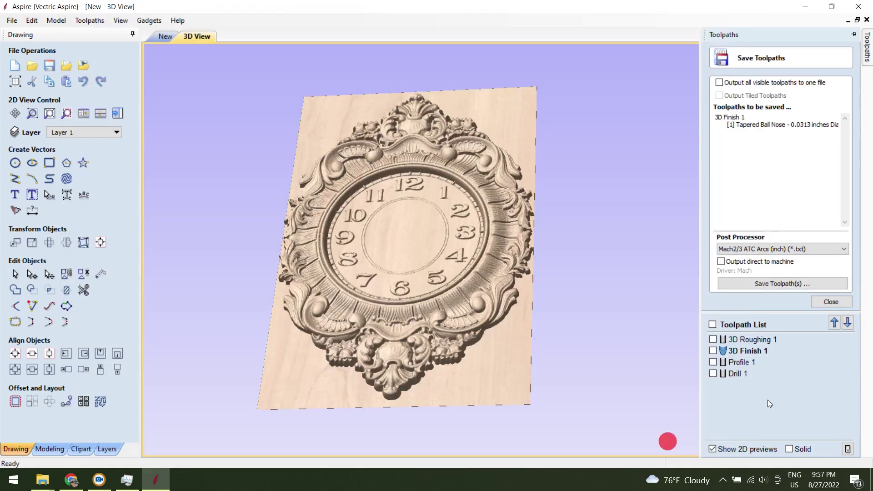
Step: Save the Profile 1 and Drill 1 toolpaths as separate files in the my design folder
{"action": "left_click", "coordinate": [741, 362]}
{"action": "left_click", "coordinate": [763, 283]}
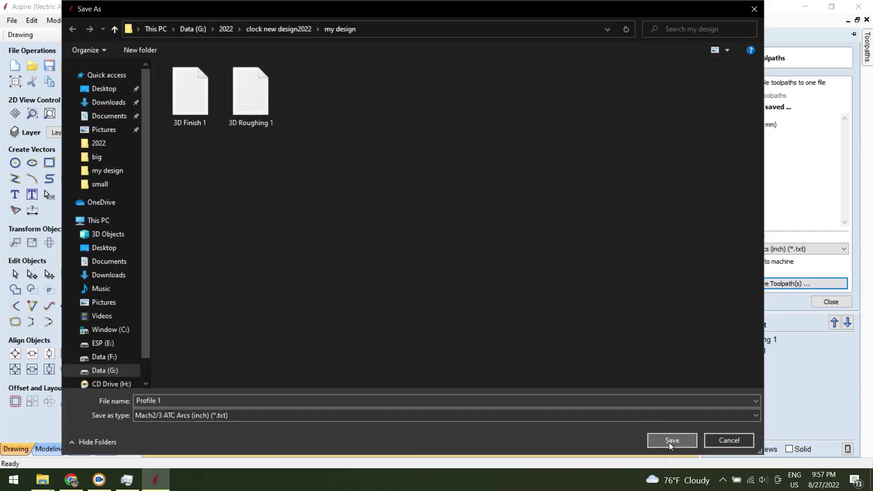
{"action": "left_click", "coordinate": [669, 442]}
{"action": "left_click", "coordinate": [779, 284]}
{"action": "left_click", "coordinate": [667, 436]}
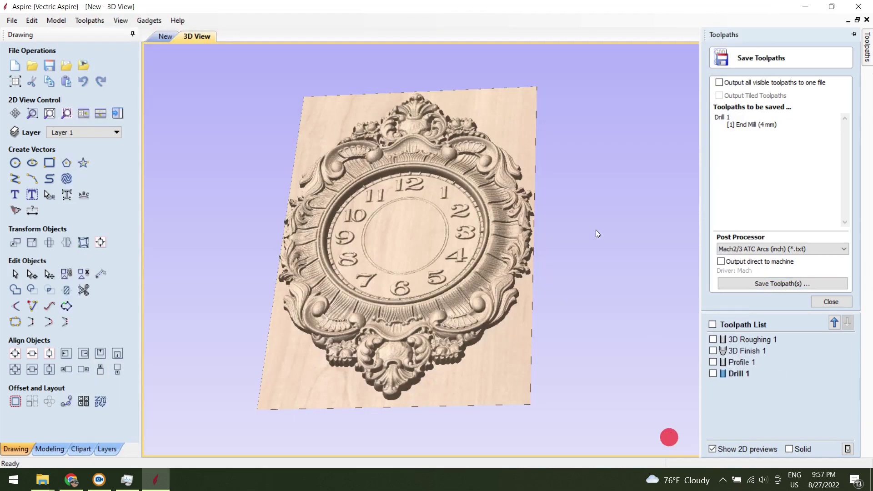